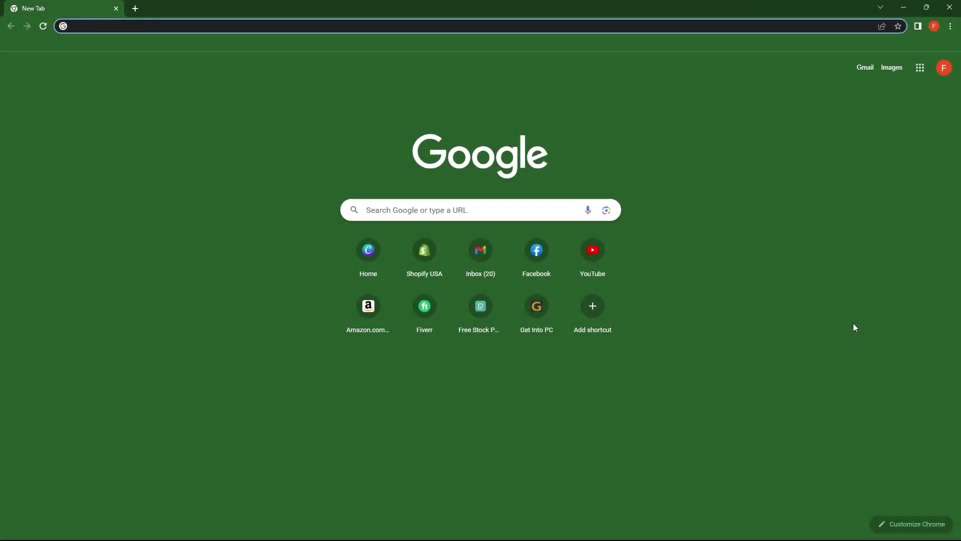
Load the Shopify homepage by entering shopify.com in Chrome's address bar
text(shopi)
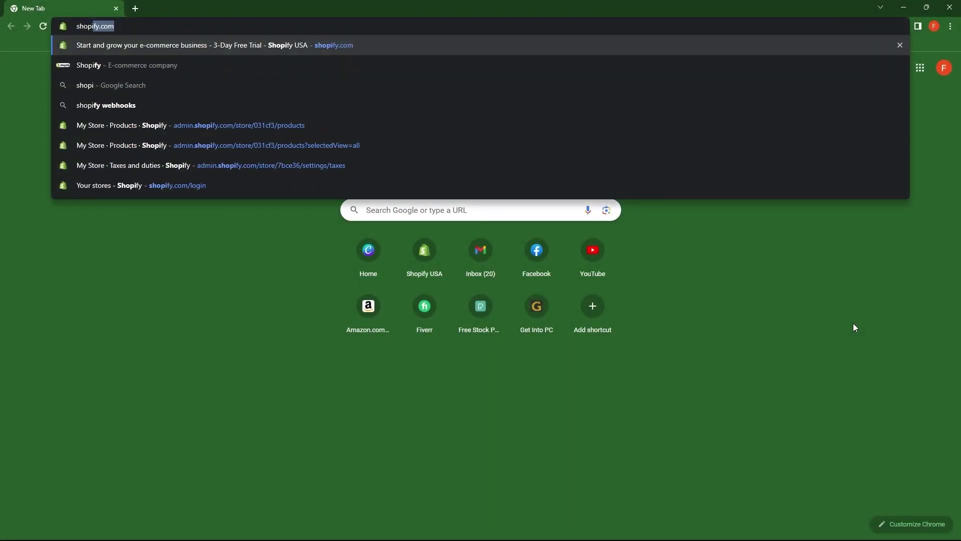
text(fy.com)
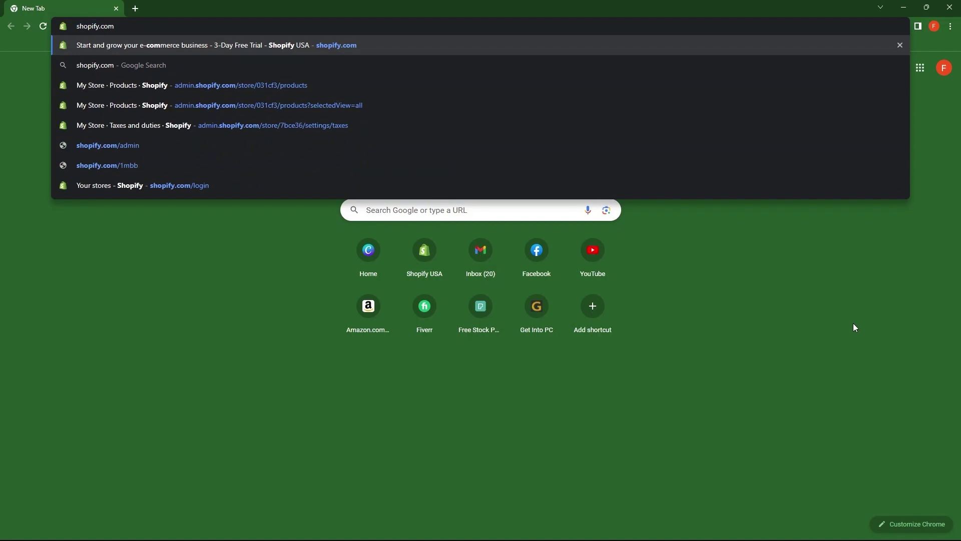
key(Return)
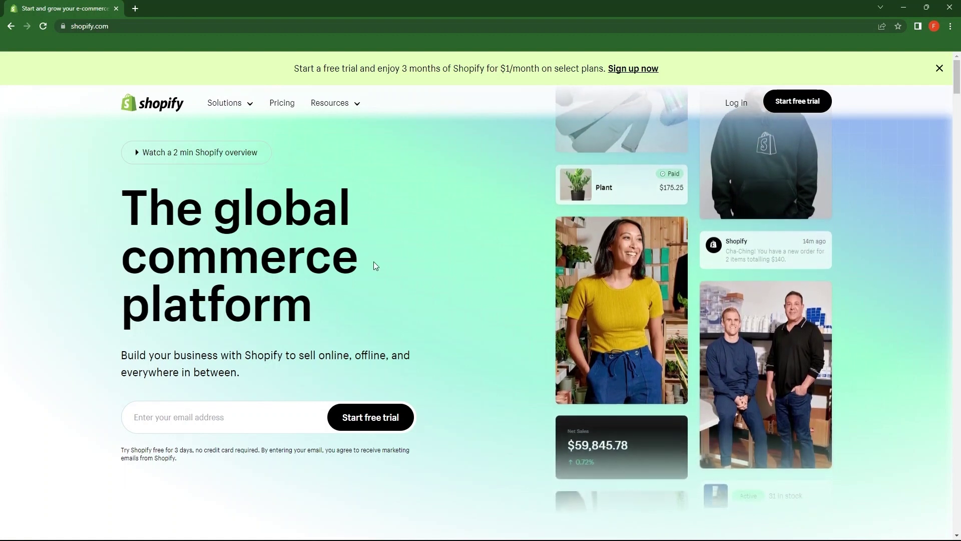
drag(142, 152, 271, 308)
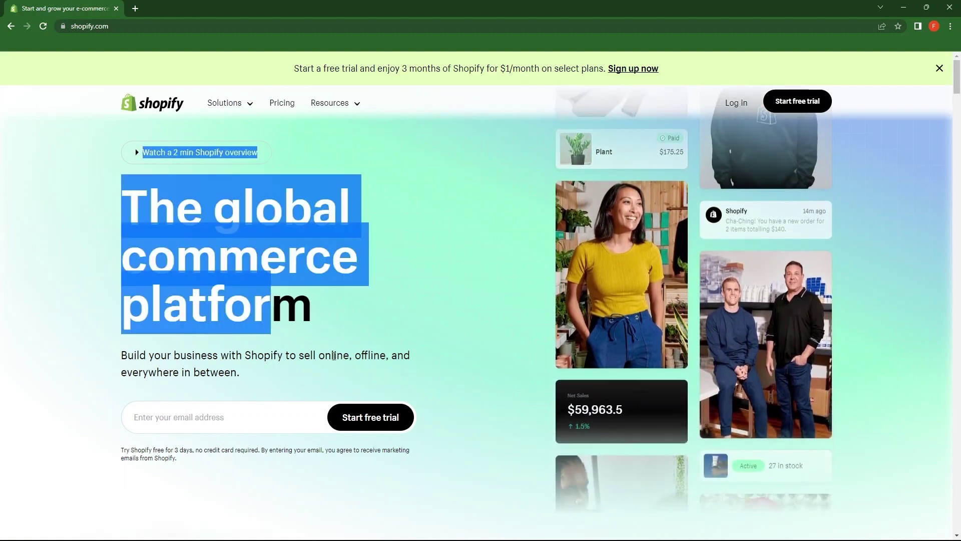
drag(334, 356, 335, 356)
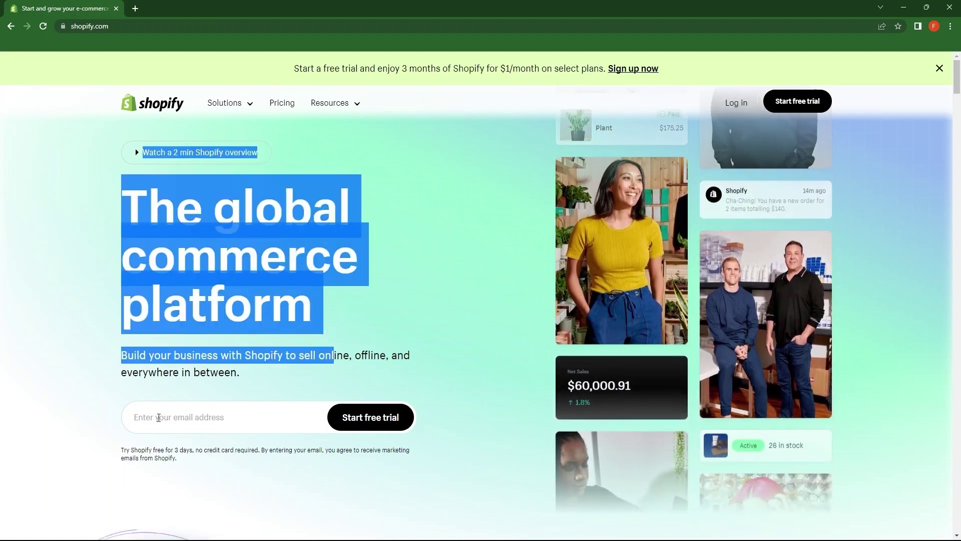
click(229, 419)
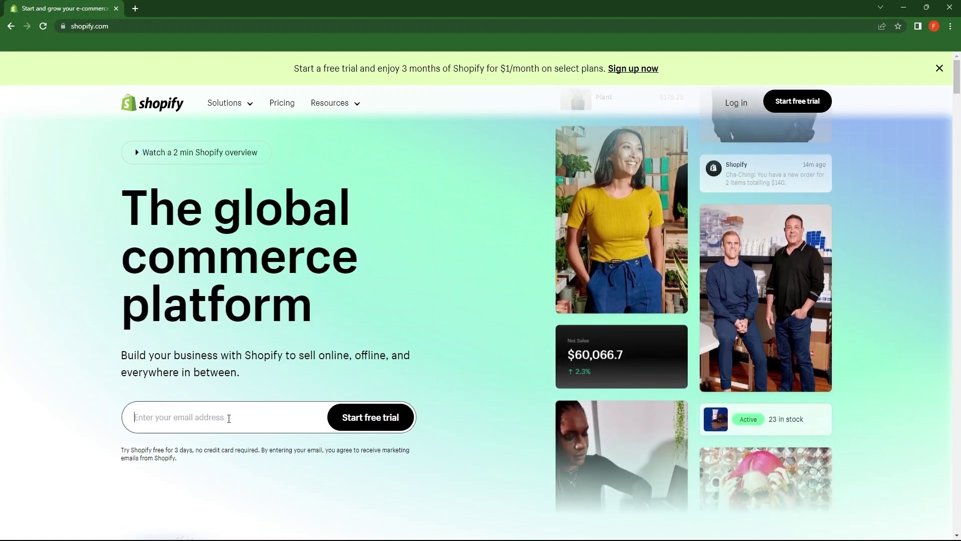
click(70, 408)
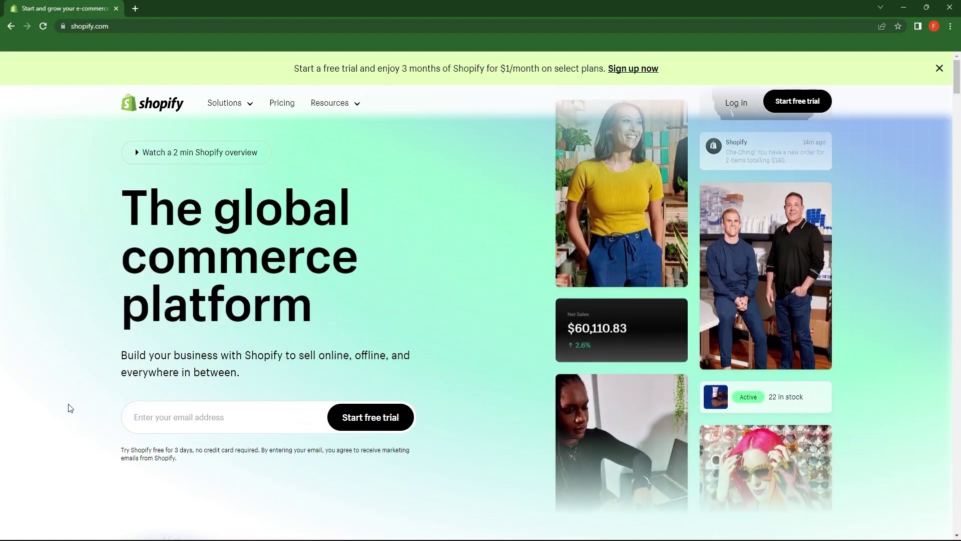
scroll(90, 412, down, 3)
scroll(146, 373, down, 2)
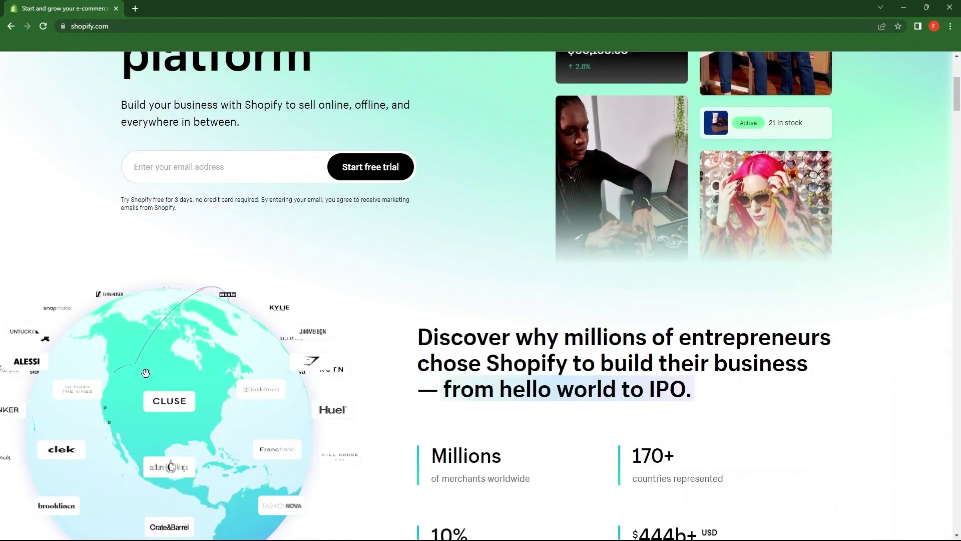
scroll(304, 334, down, 3)
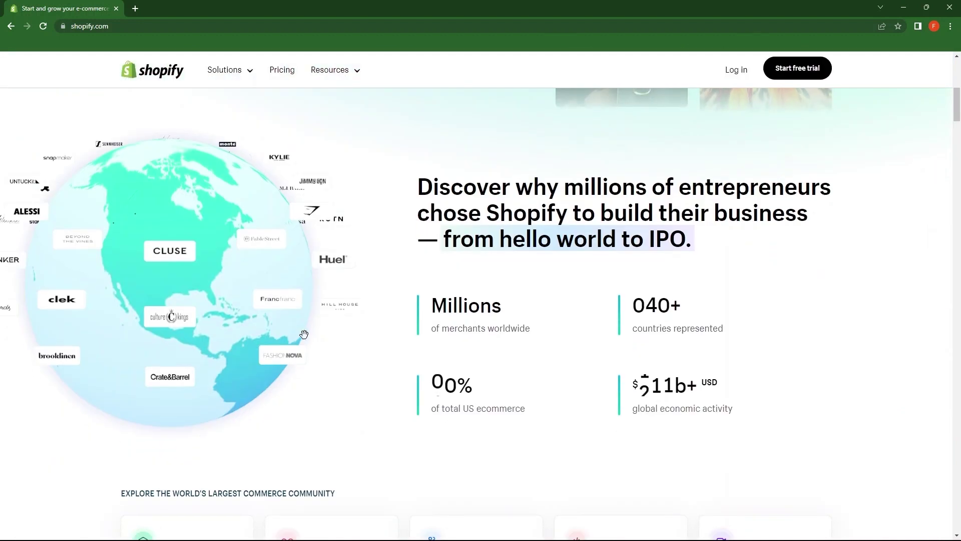
scroll(305, 334, down, 1)
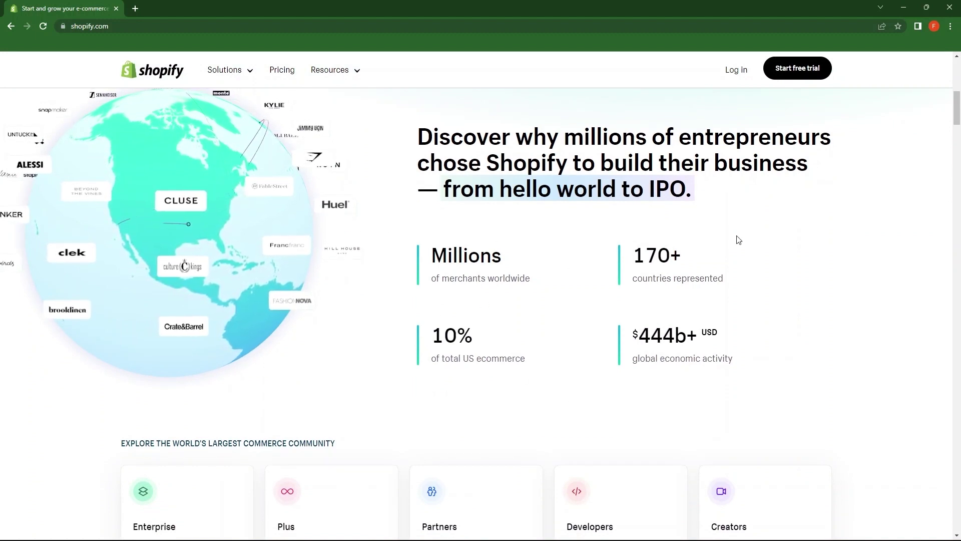
scroll(761, 253, down, 3)
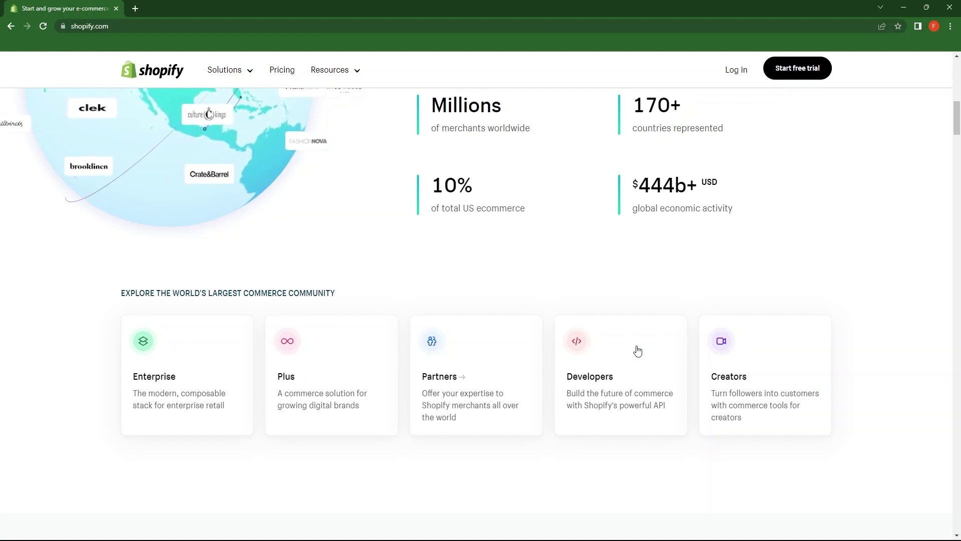
scroll(746, 373, down, 4)
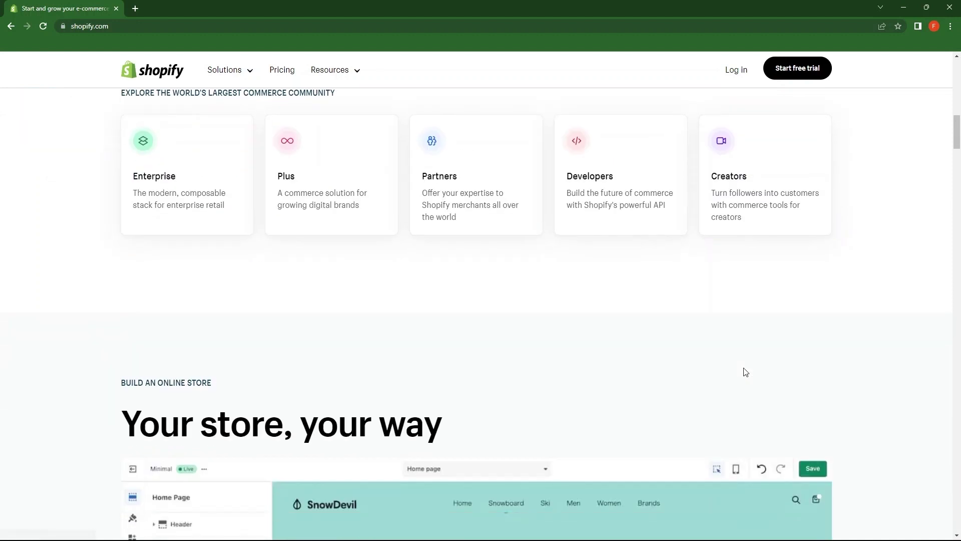
scroll(746, 372, up, 15)
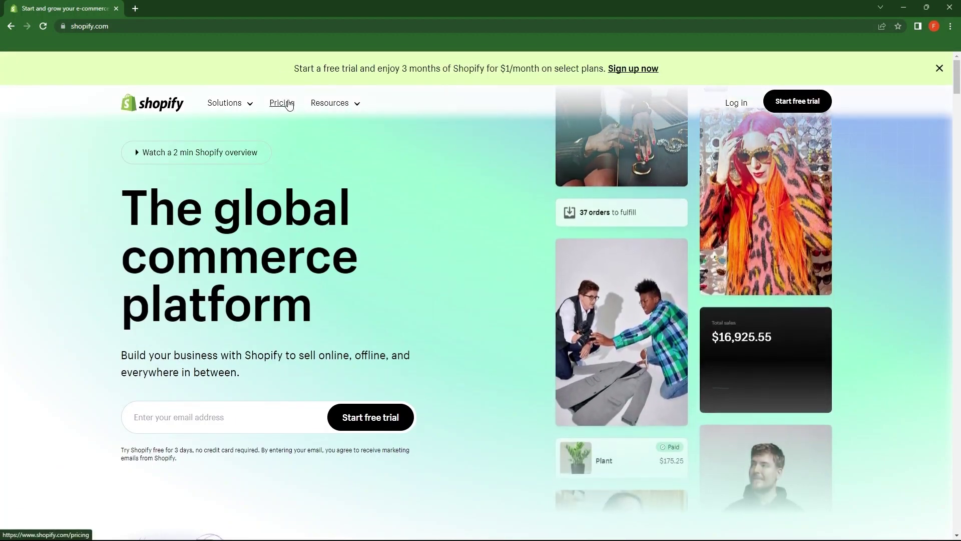
On the pricing page, highlight Basic $25, Shopify $65 and Advanced $399, then show yearly billing
click(289, 103)
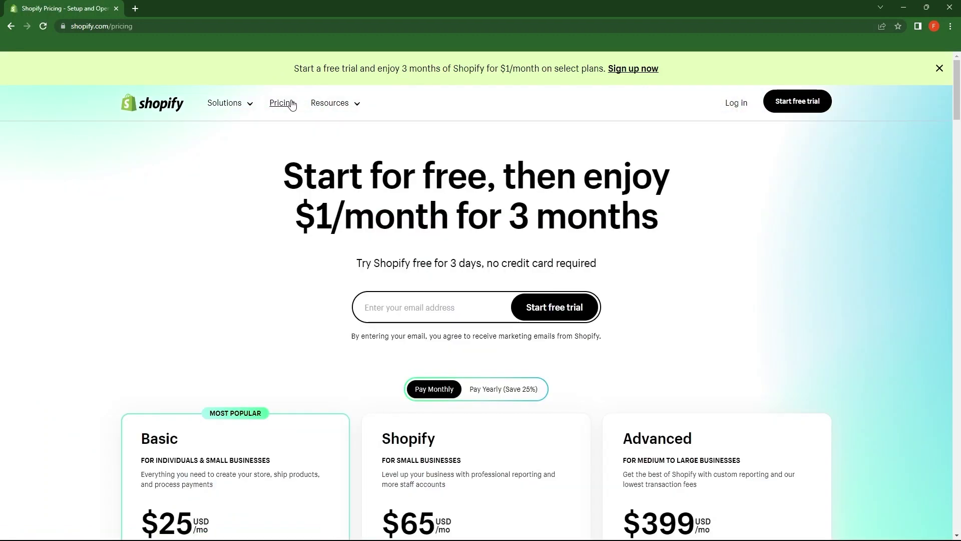
scroll(292, 104, down, 3)
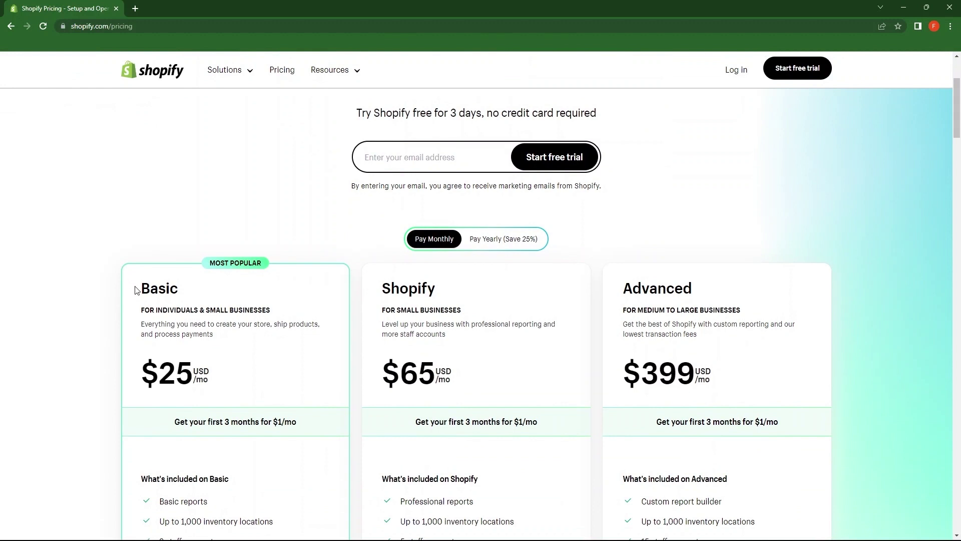
drag(135, 291, 160, 286)
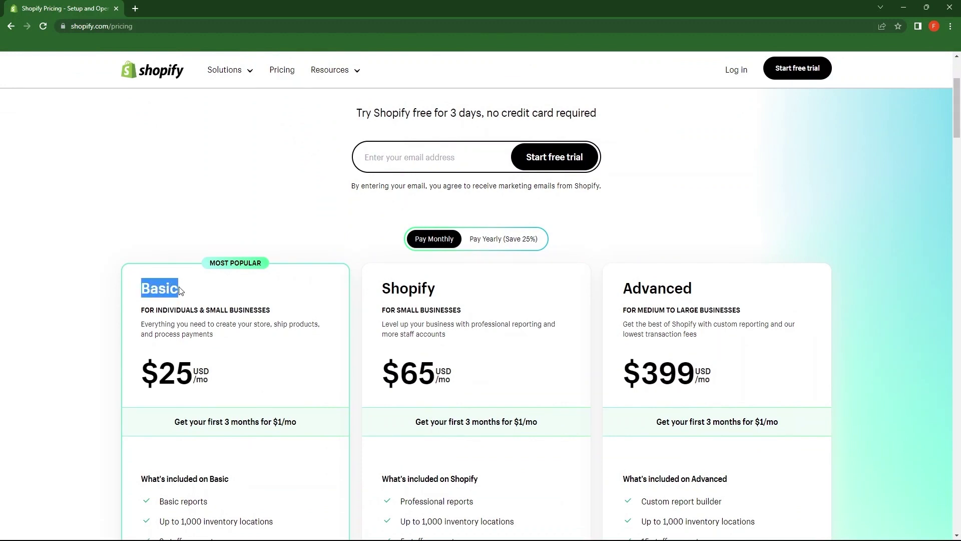
drag(145, 367, 207, 376)
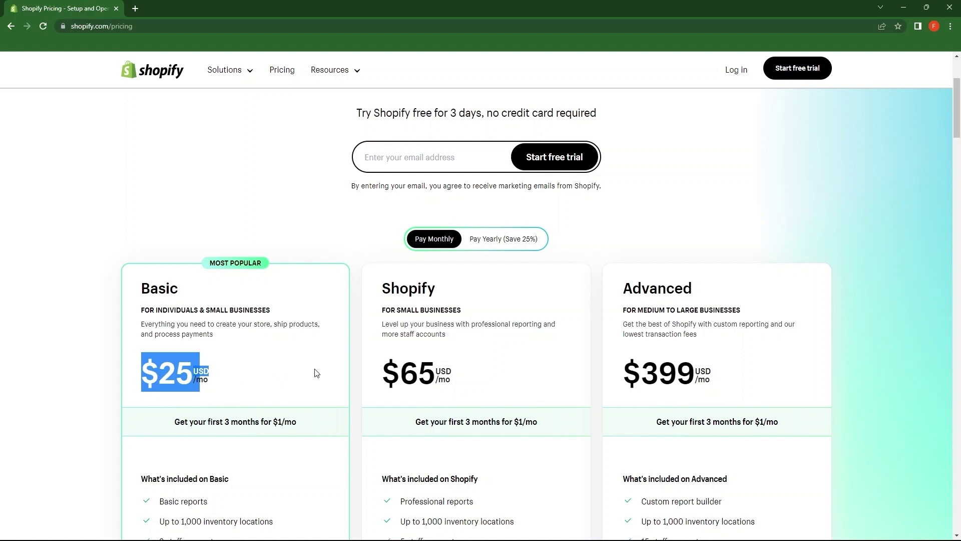
drag(371, 293, 433, 294)
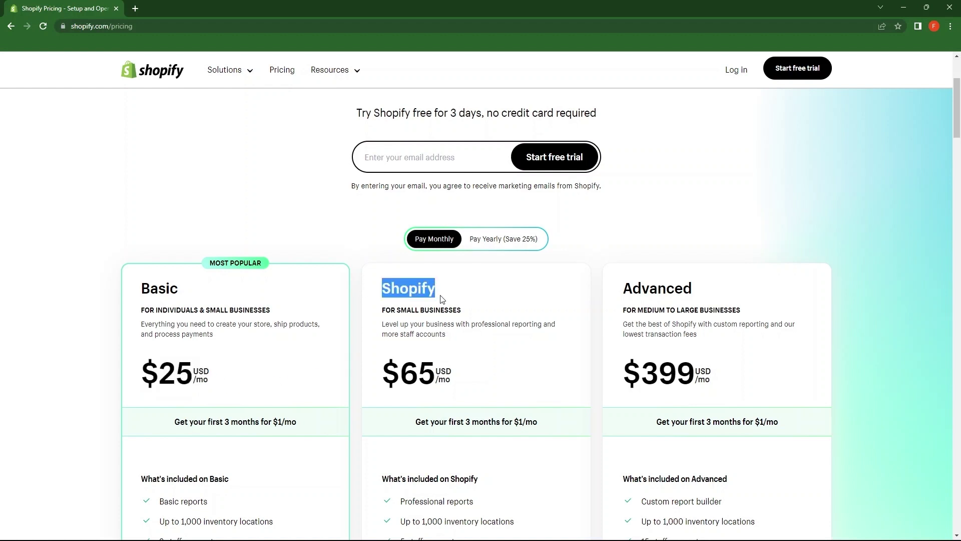
drag(385, 385, 458, 389)
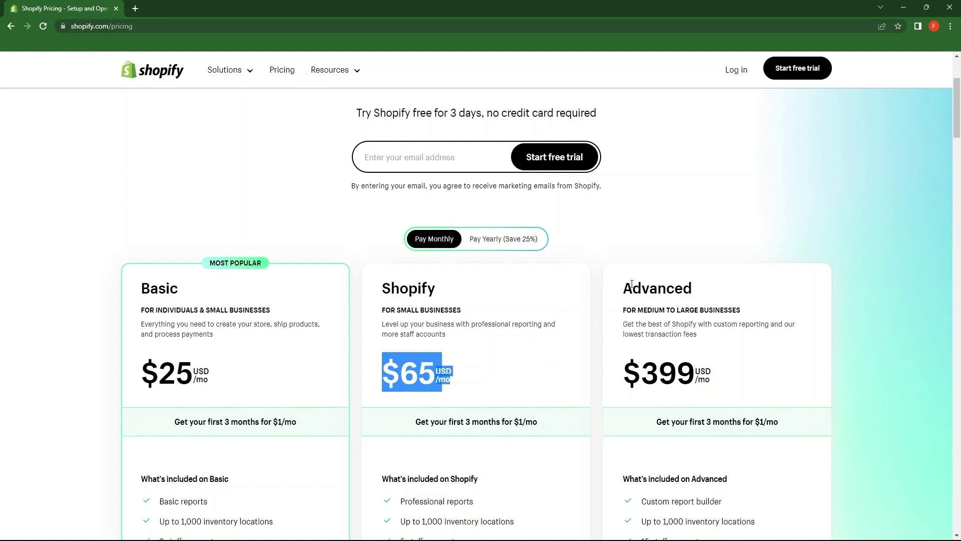
drag(626, 289, 703, 298)
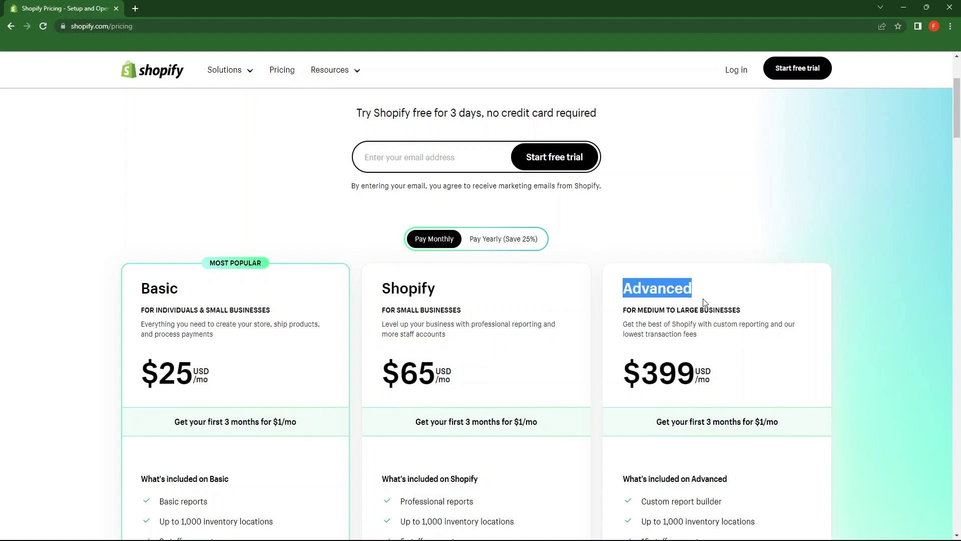
drag(624, 371, 702, 379)
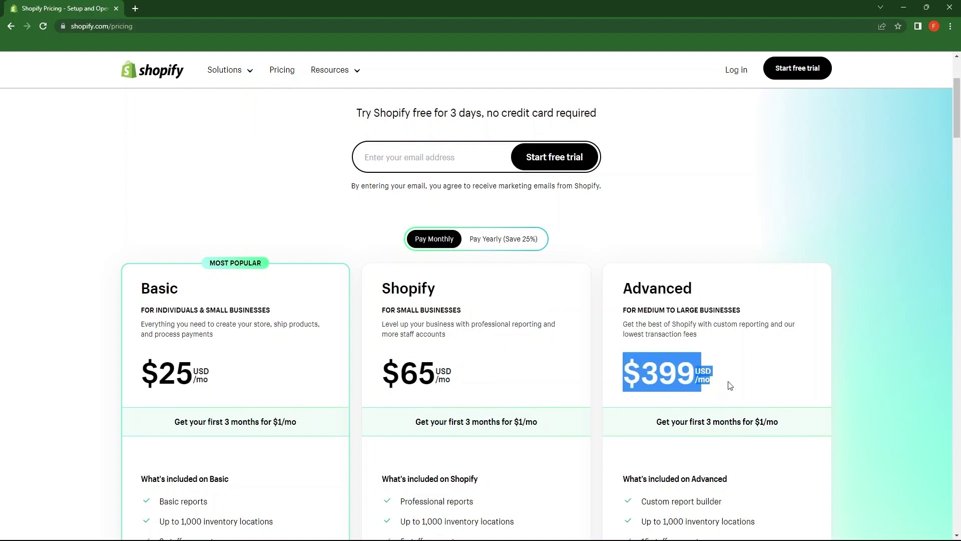
click(503, 241)
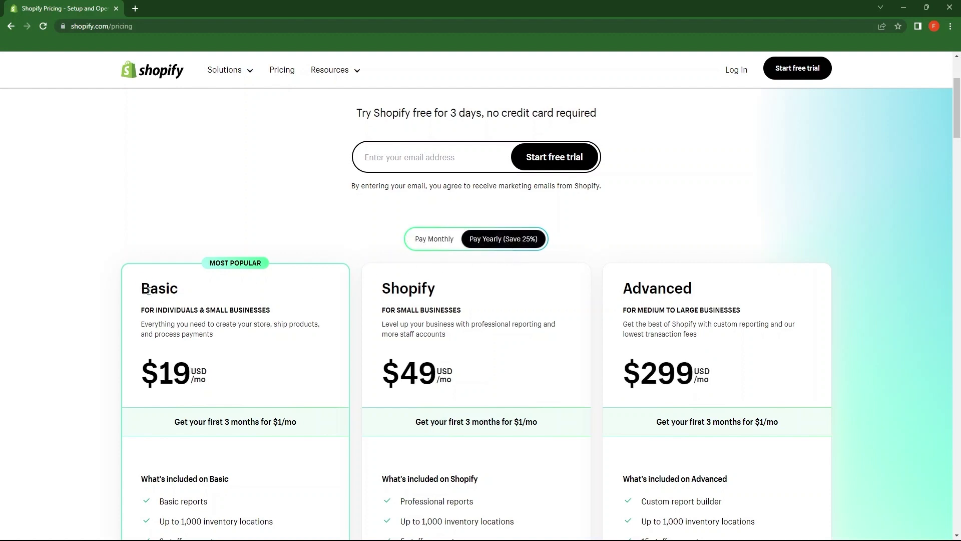
Highlight the yearly prices Basic $19, Shopify $49 and Advanced $299, then log in
drag(149, 291, 176, 290)
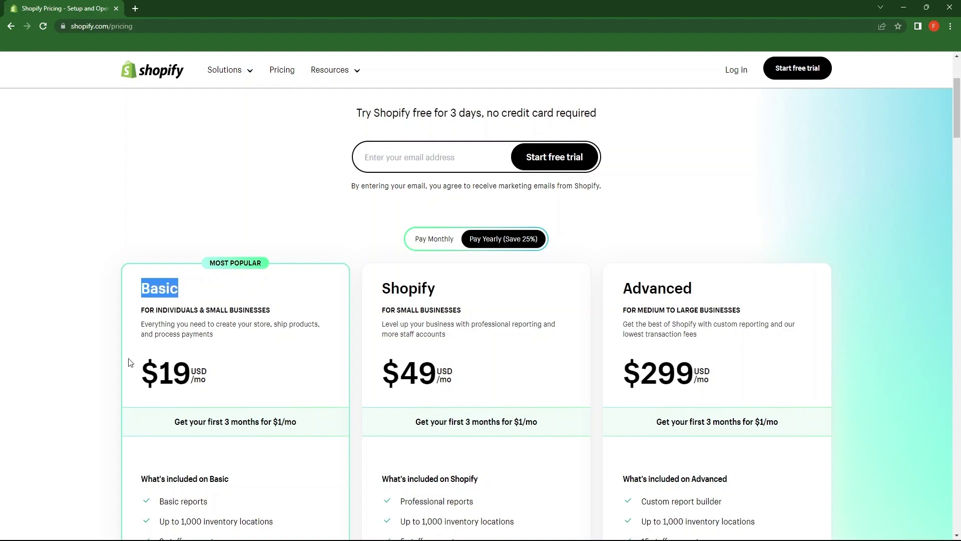
drag(128, 363, 200, 368)
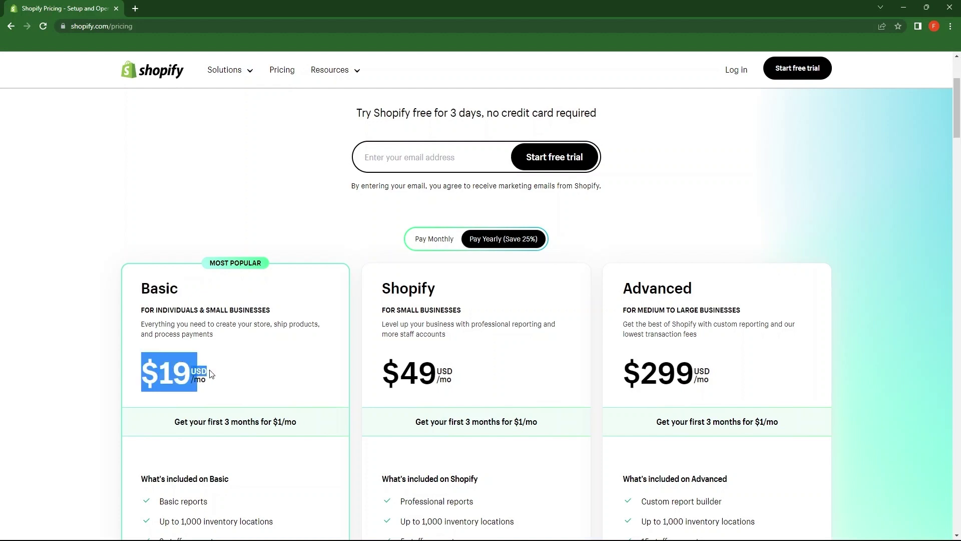
drag(387, 291, 450, 294)
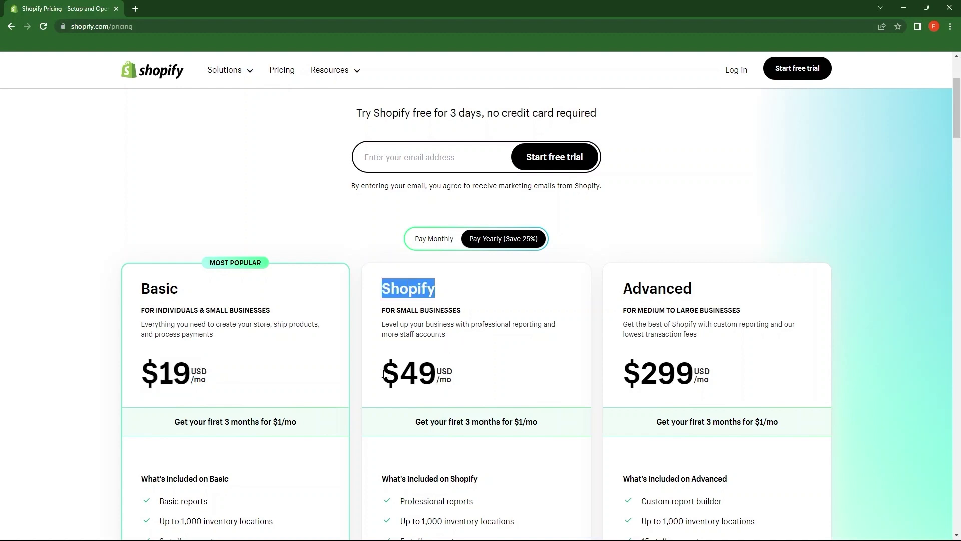
drag(384, 374, 478, 379)
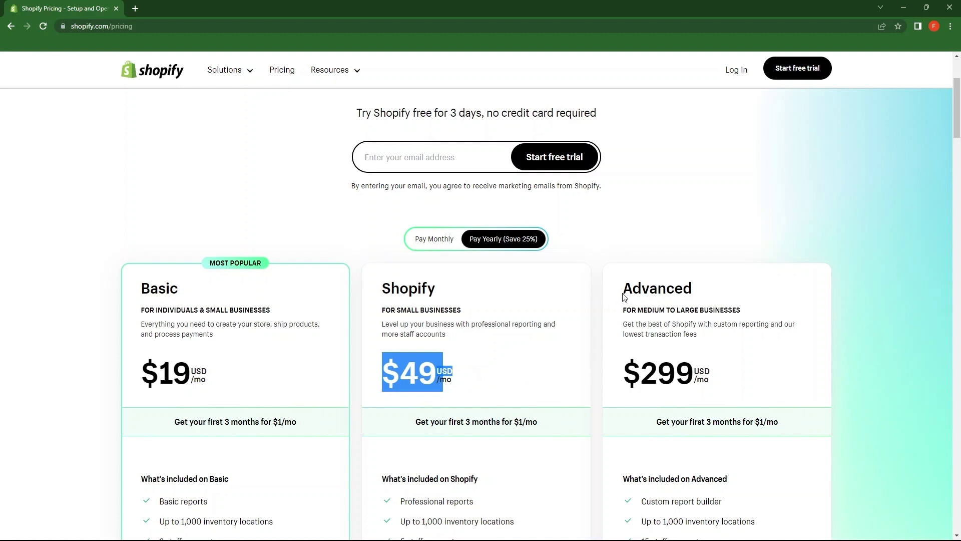
drag(623, 296, 751, 296)
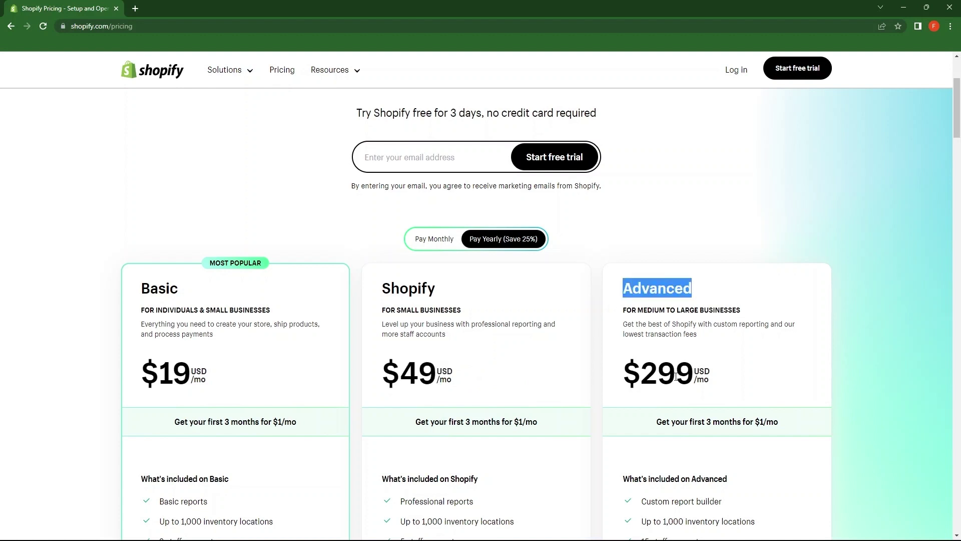
drag(630, 381, 731, 390)
scroll(731, 391, up, 3)
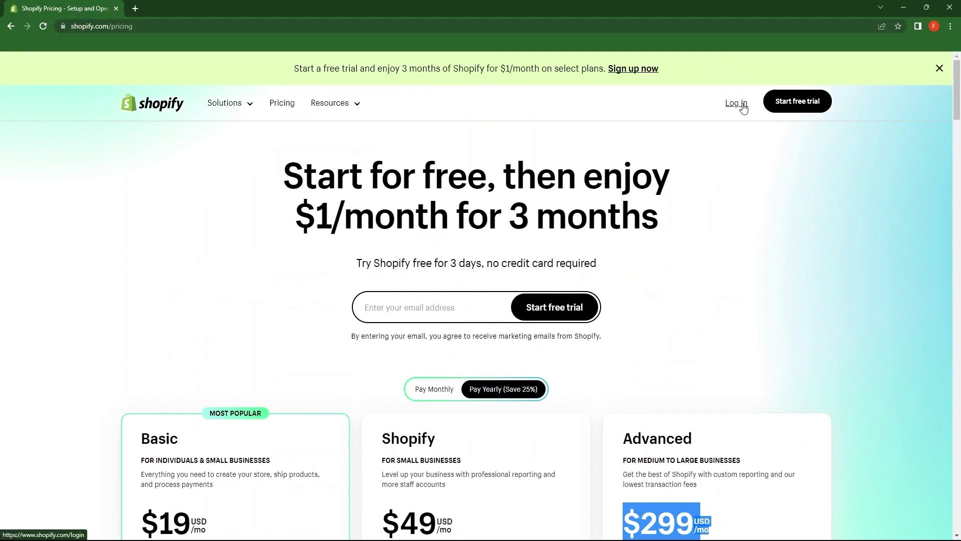
click(738, 105)
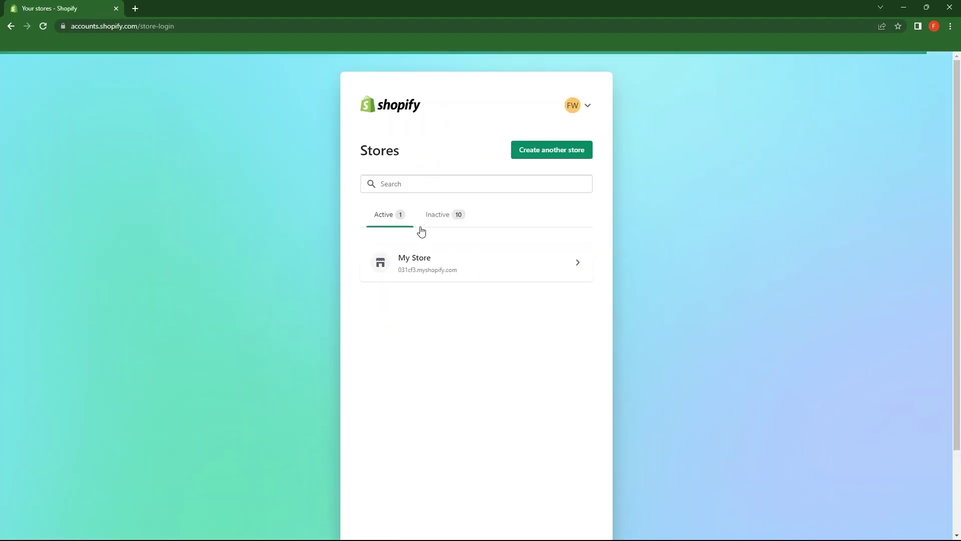
Open the My Store admin and go to its Settings page
click(426, 263)
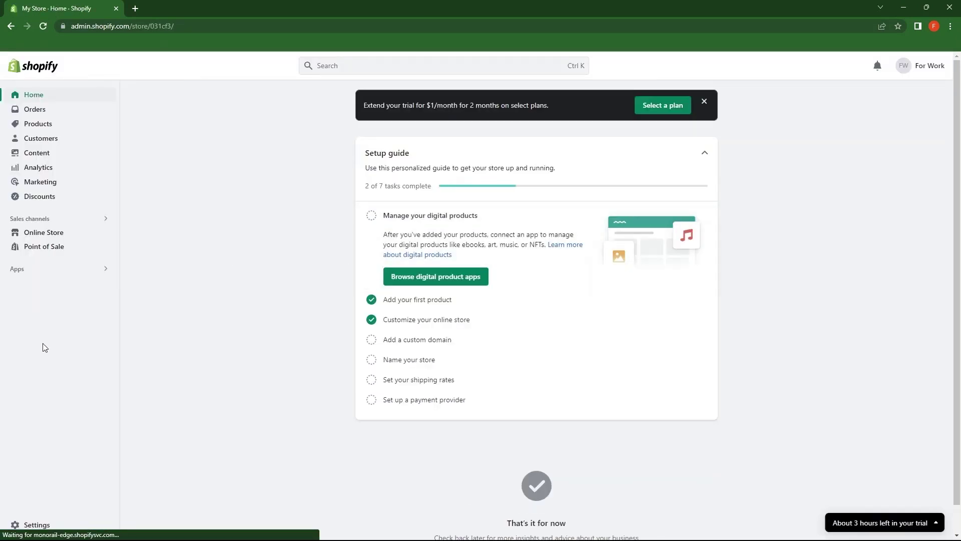
click(13, 522)
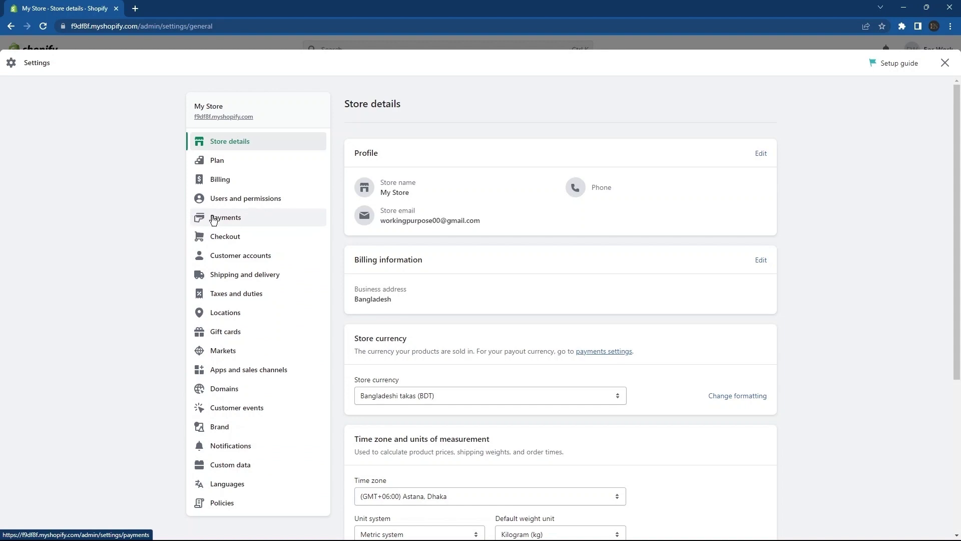
In Payments settings, point out the provider and payment-method sections, then browse third-party providers
click(242, 221)
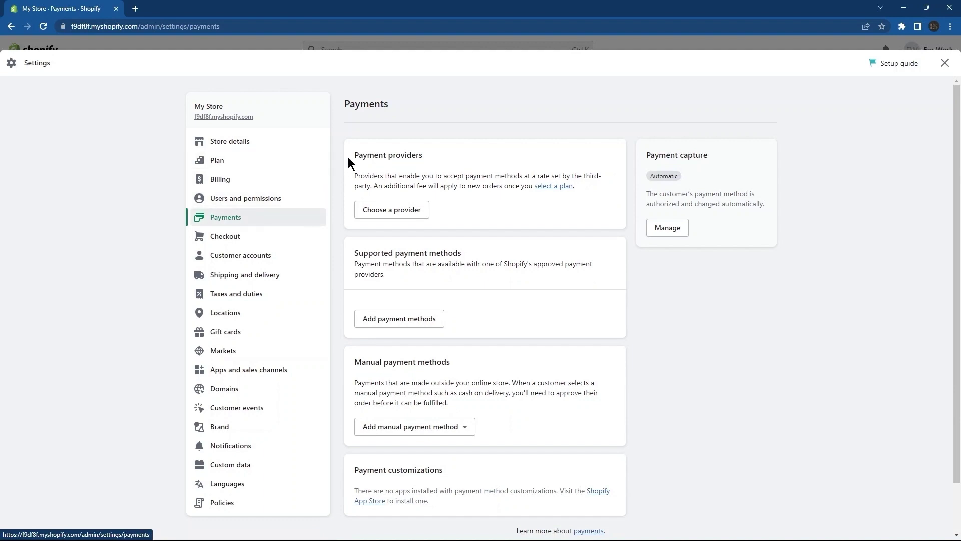
drag(353, 156, 429, 160)
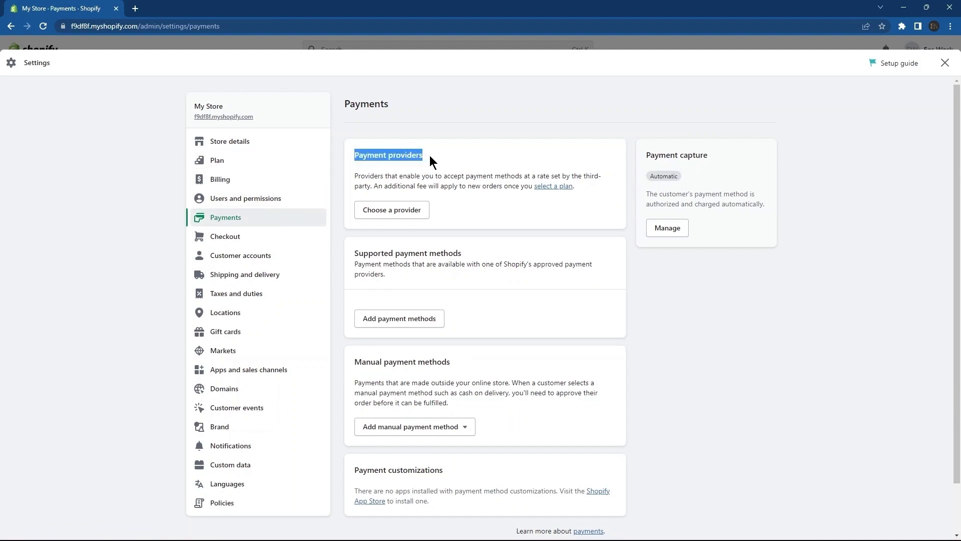
drag(355, 253, 463, 253)
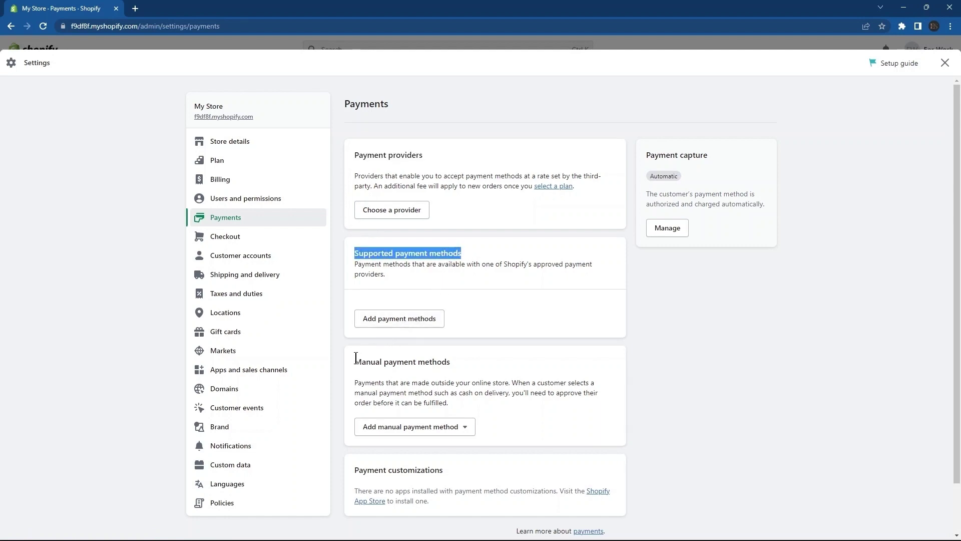
drag(356, 358, 415, 359)
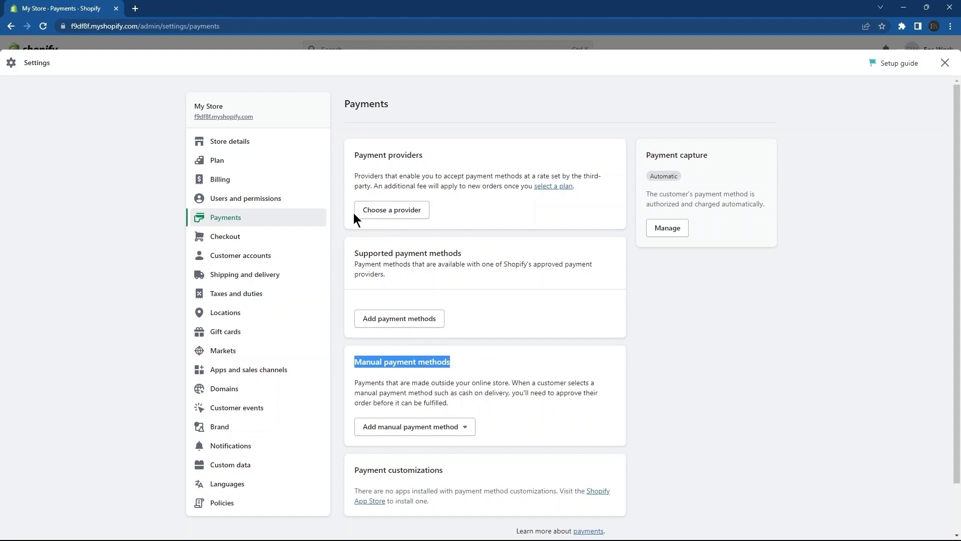
click(408, 214)
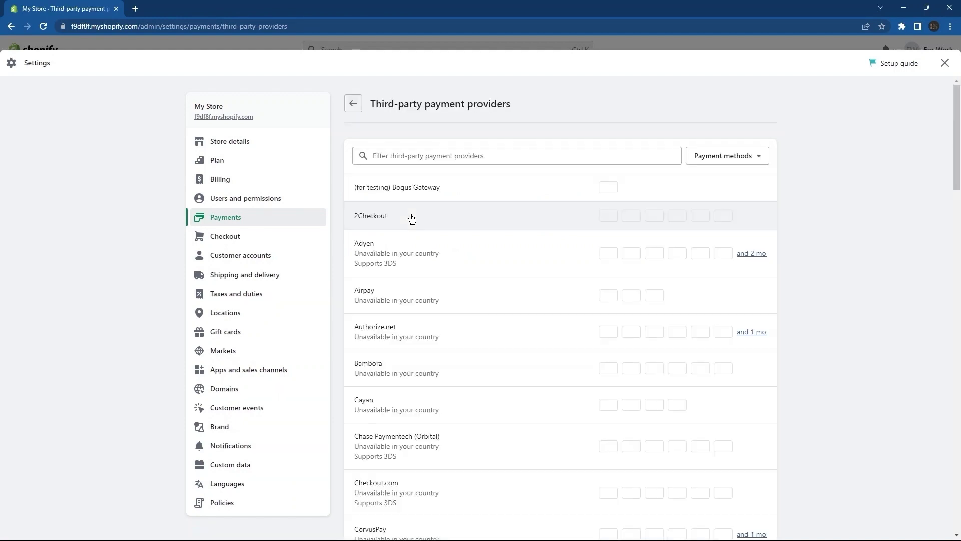
Scroll through the third-party providers list and go back to the Payments settings page
scroll(412, 217, down, 7)
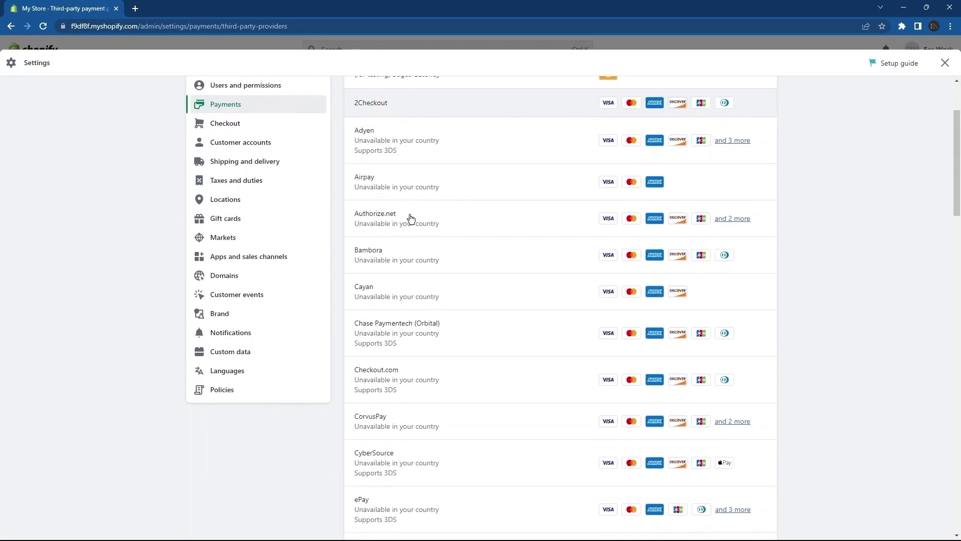
scroll(413, 220, down, 9)
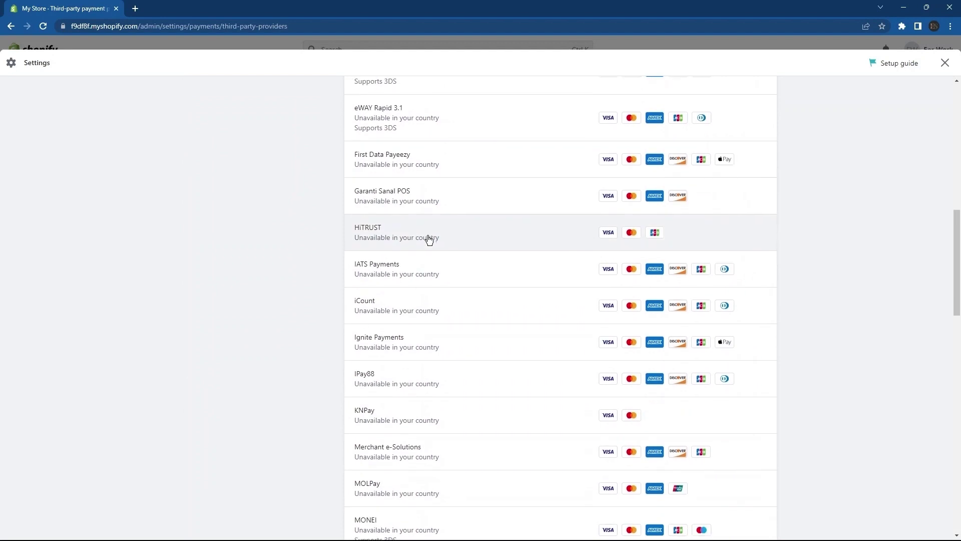
scroll(428, 252, down, 11)
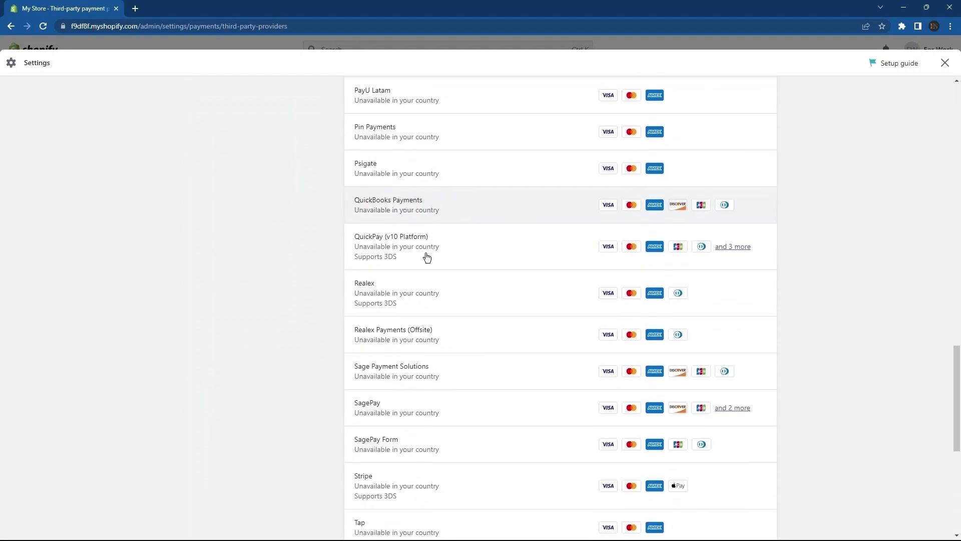
scroll(416, 289, up, 17)
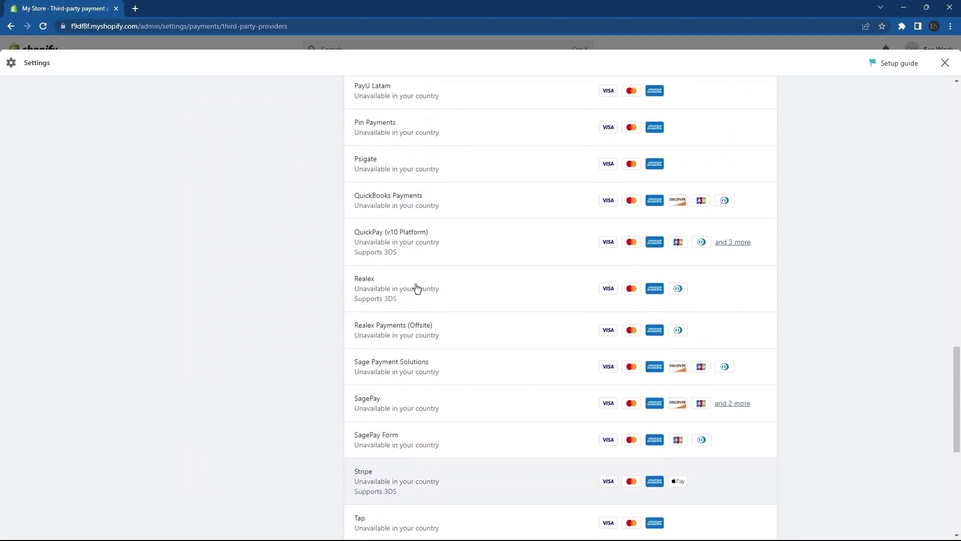
scroll(413, 293, up, 10)
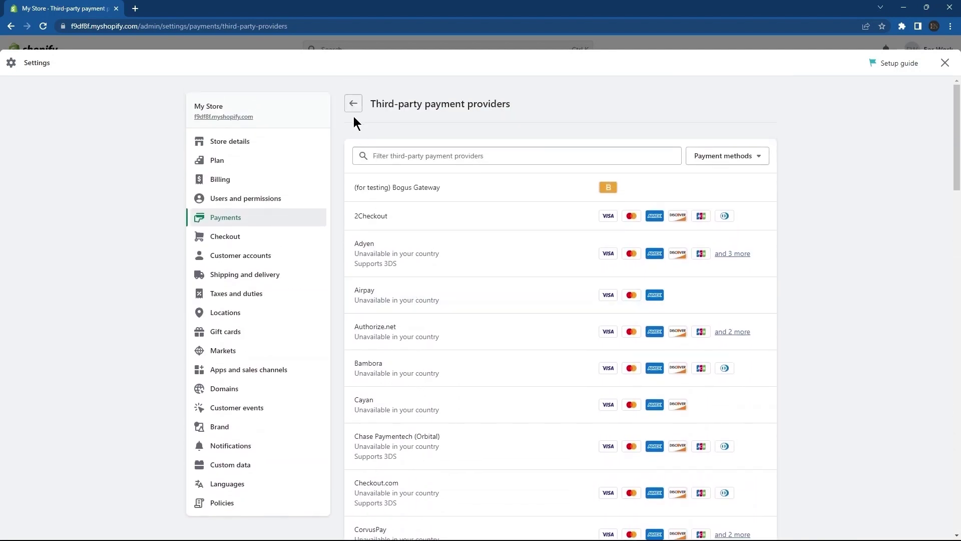
click(353, 105)
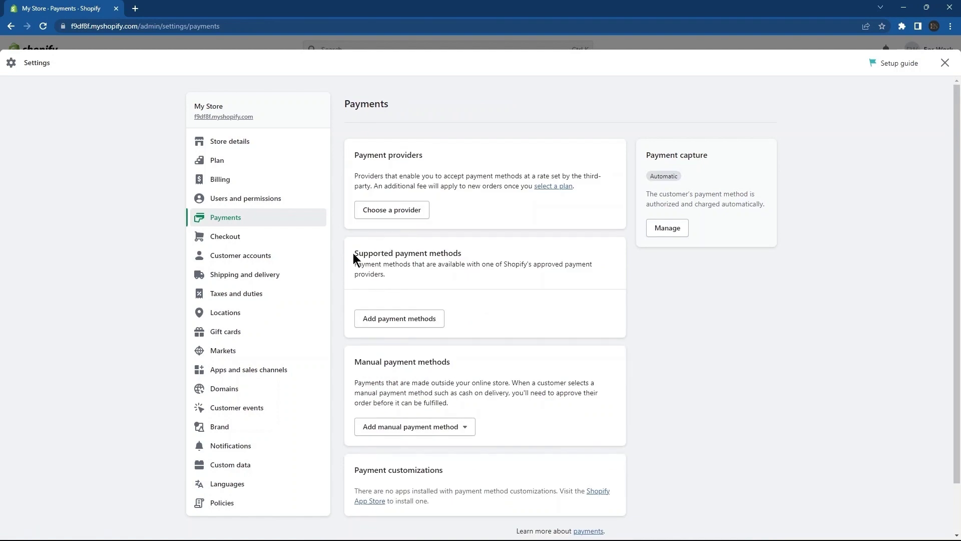
drag(353, 254, 455, 253)
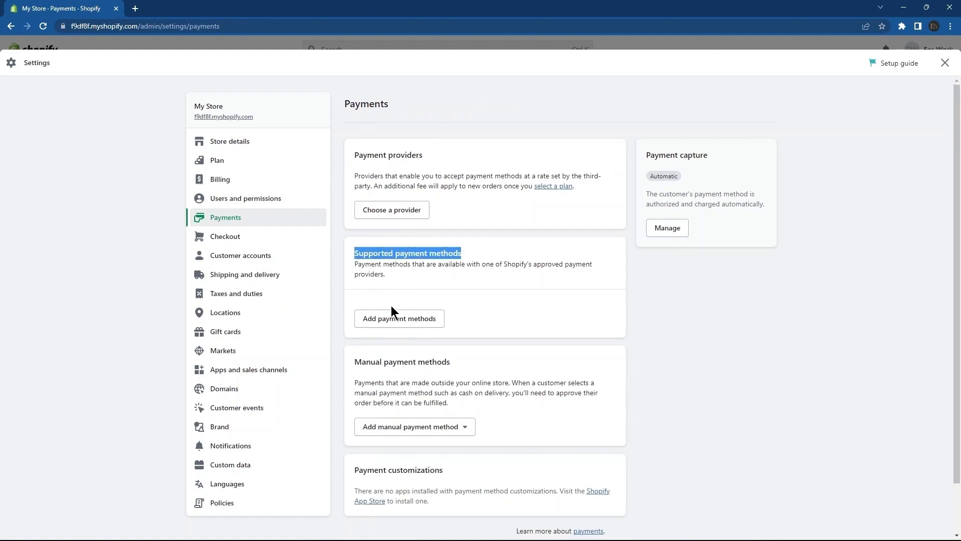
click(427, 325)
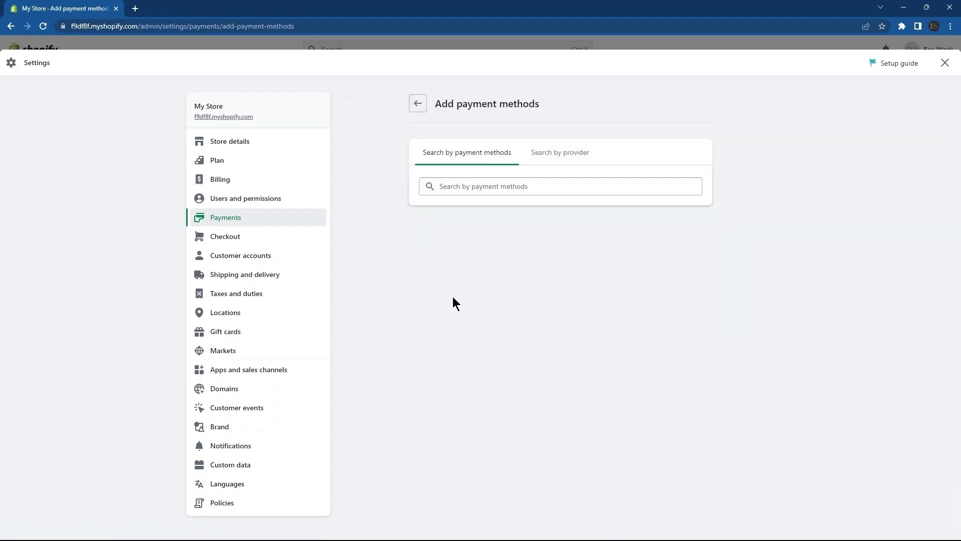
click(498, 189)
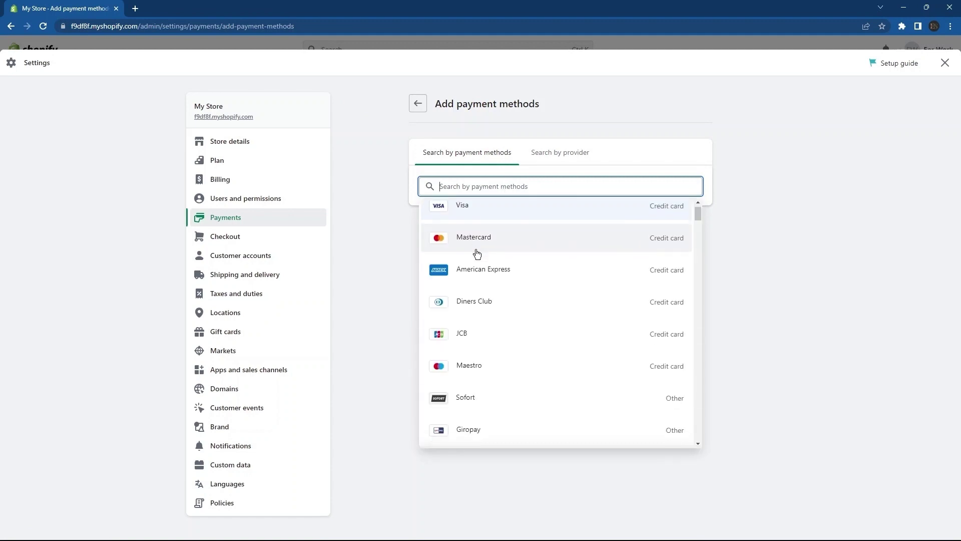
scroll(475, 280, down, 3)
scroll(475, 310, up, 3)
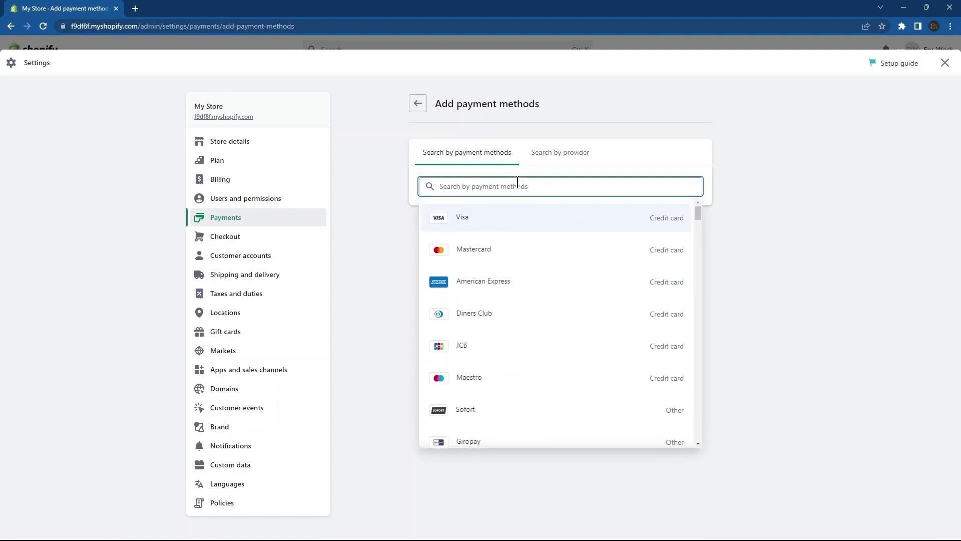
click(580, 159)
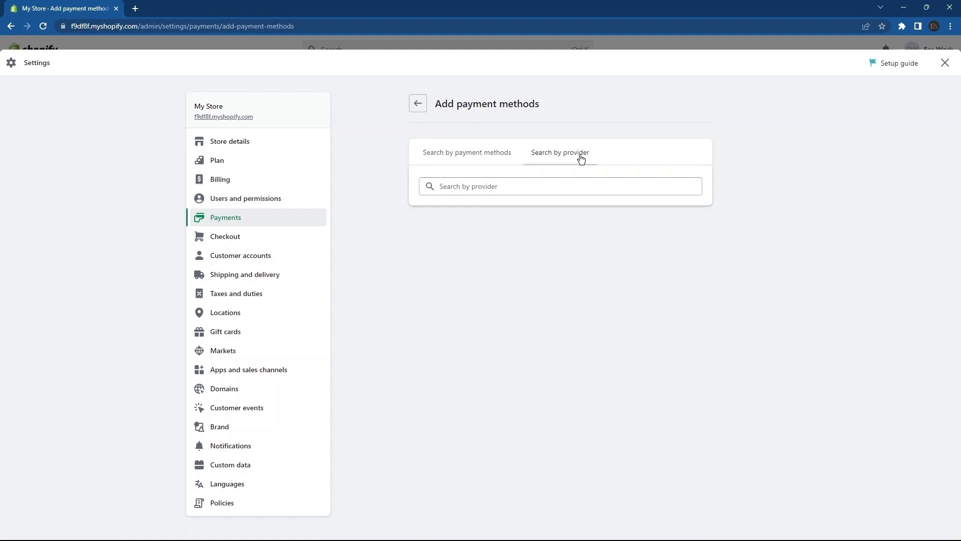
click(534, 183)
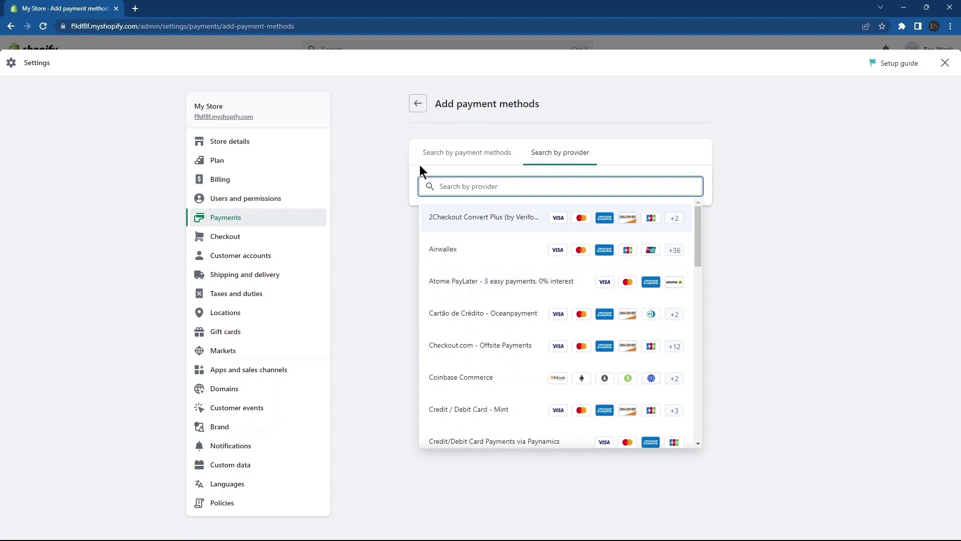
click(415, 109)
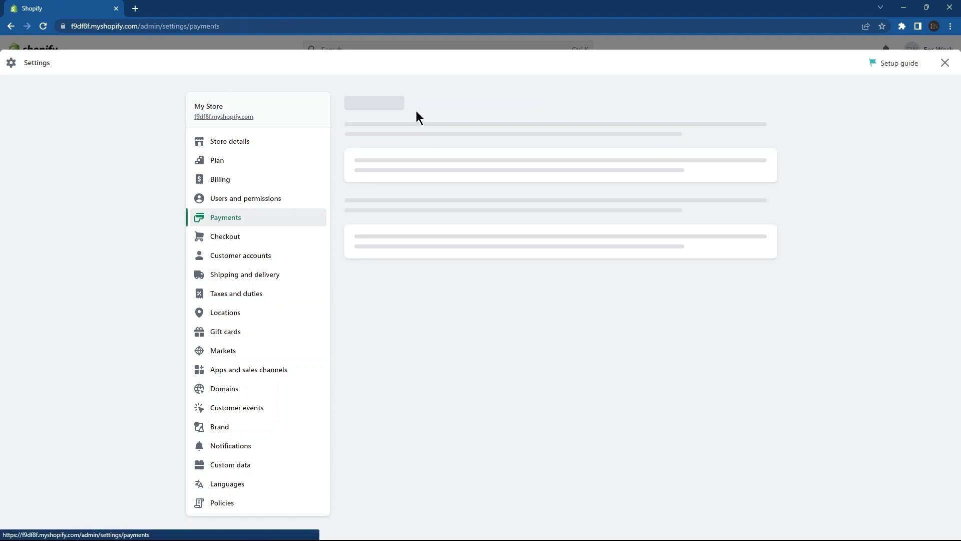
scroll(439, 201, down, 2)
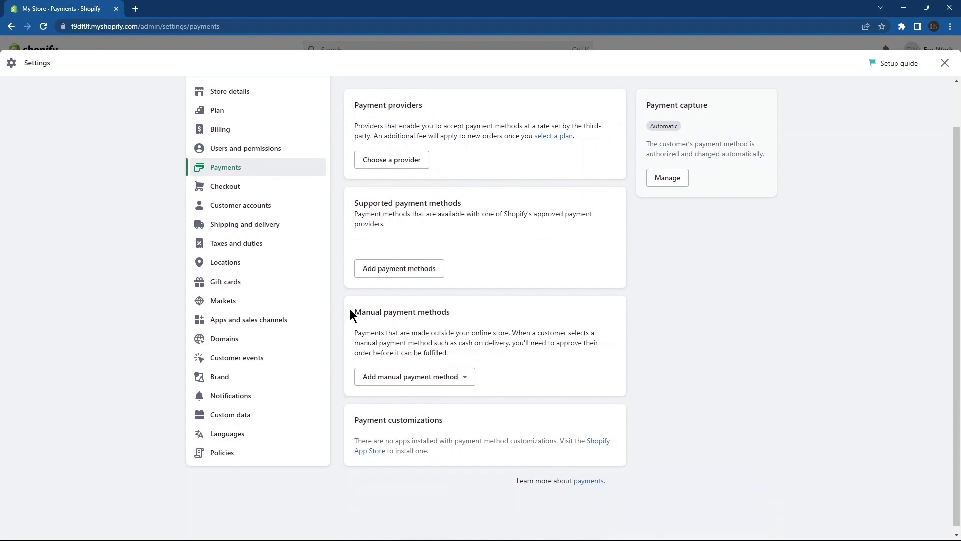
drag(350, 313, 448, 311)
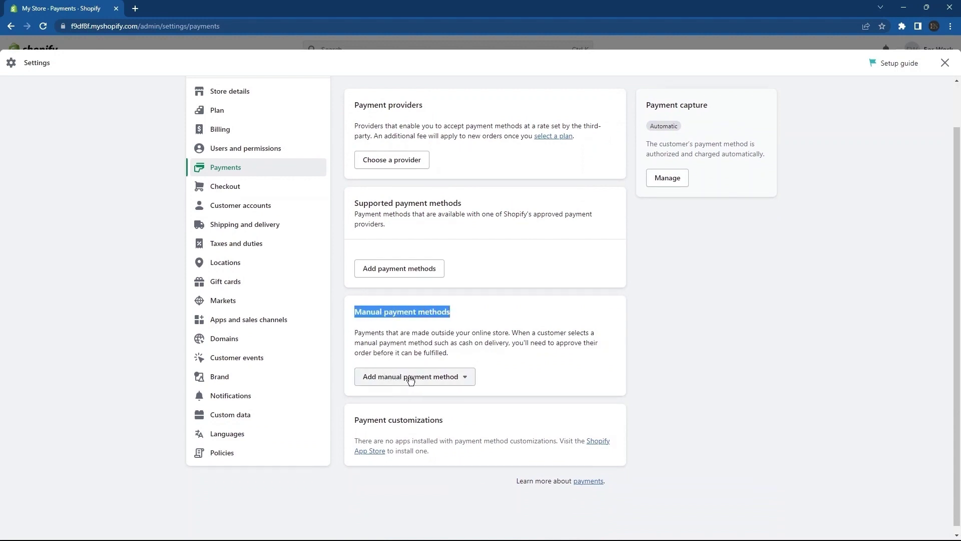
click(450, 379)
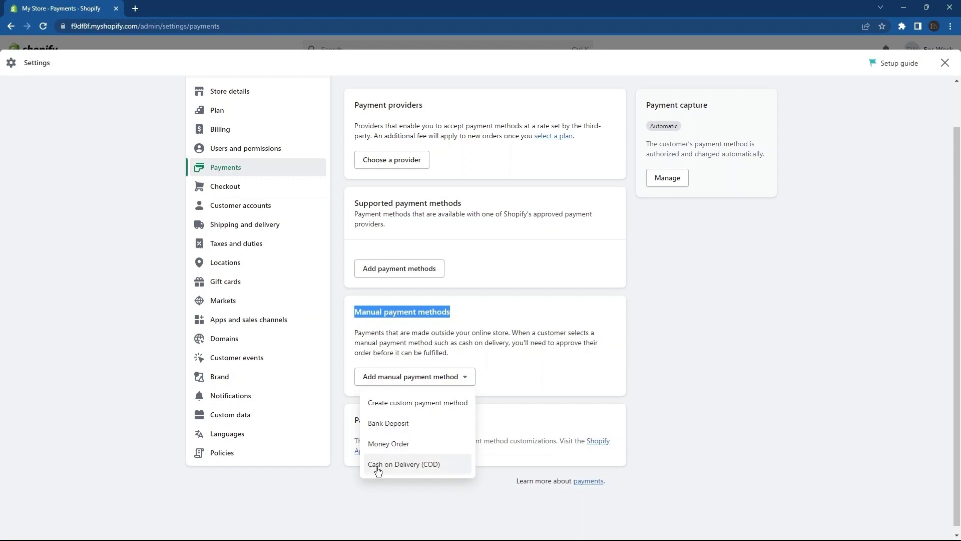
click(426, 378)
From Payment providers, open the third-party list and select 2Checkout
scroll(426, 378, up, 1)
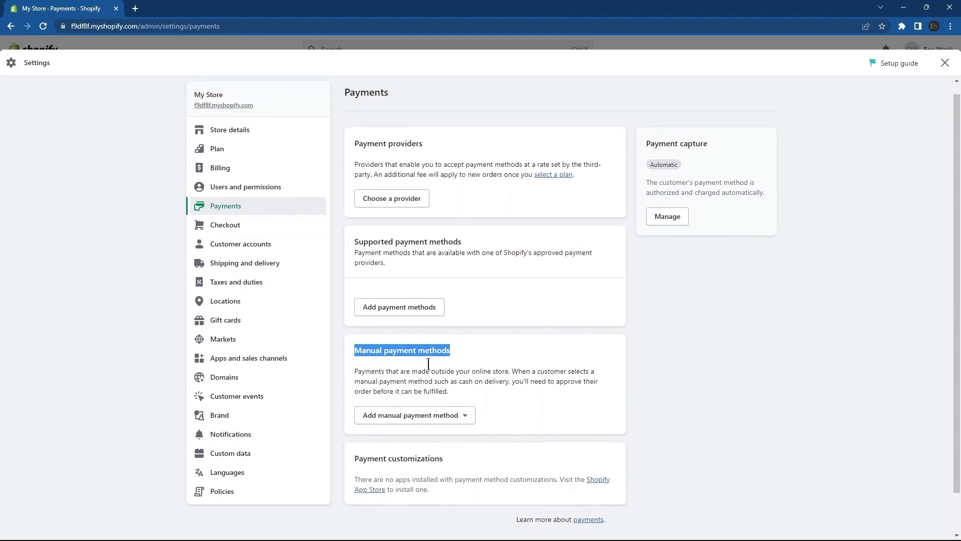
drag(353, 156, 425, 159)
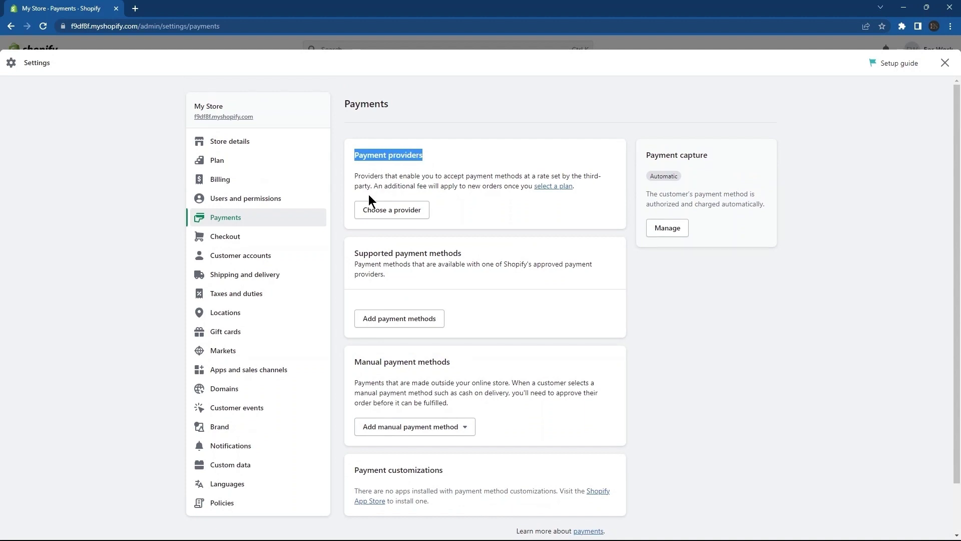
click(419, 210)
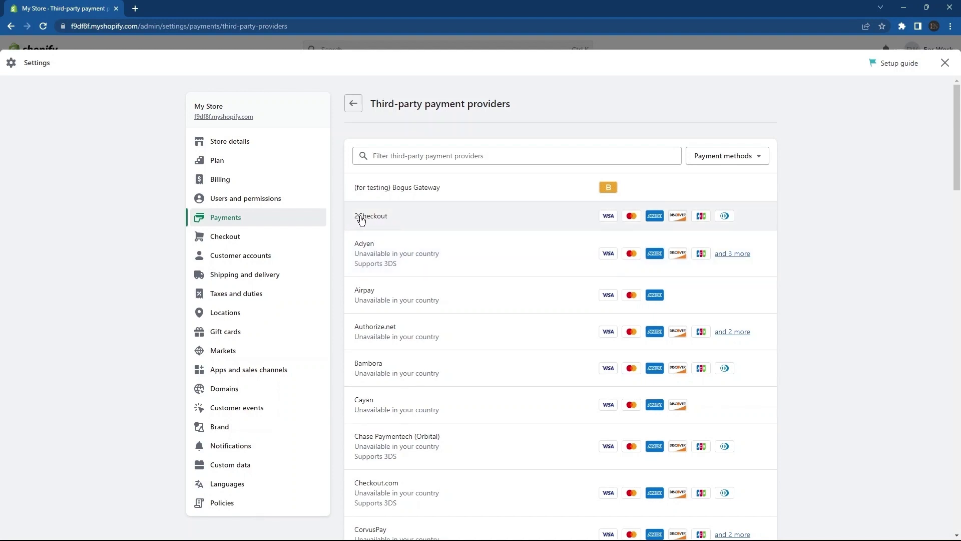
click(386, 222)
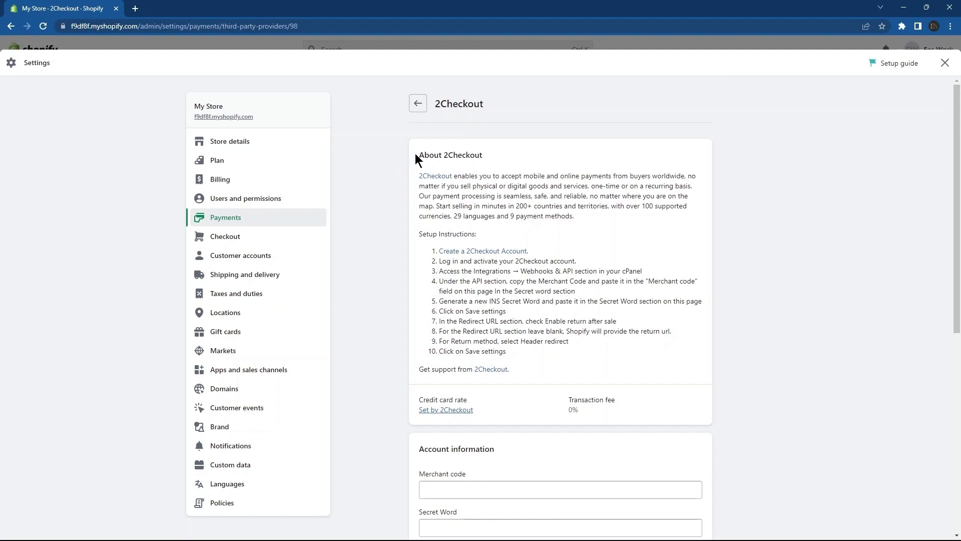
drag(416, 156, 502, 302)
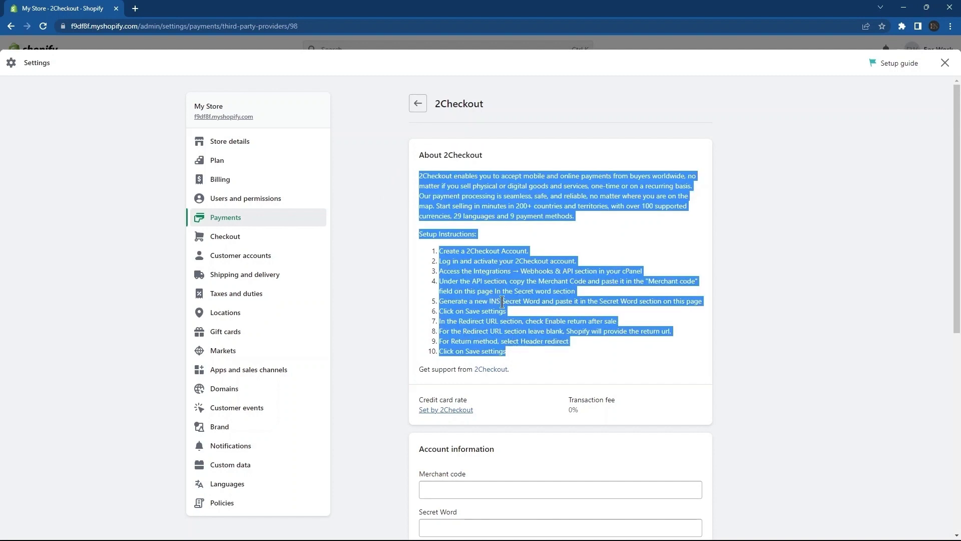
click(397, 218)
scroll(416, 250, down, 3)
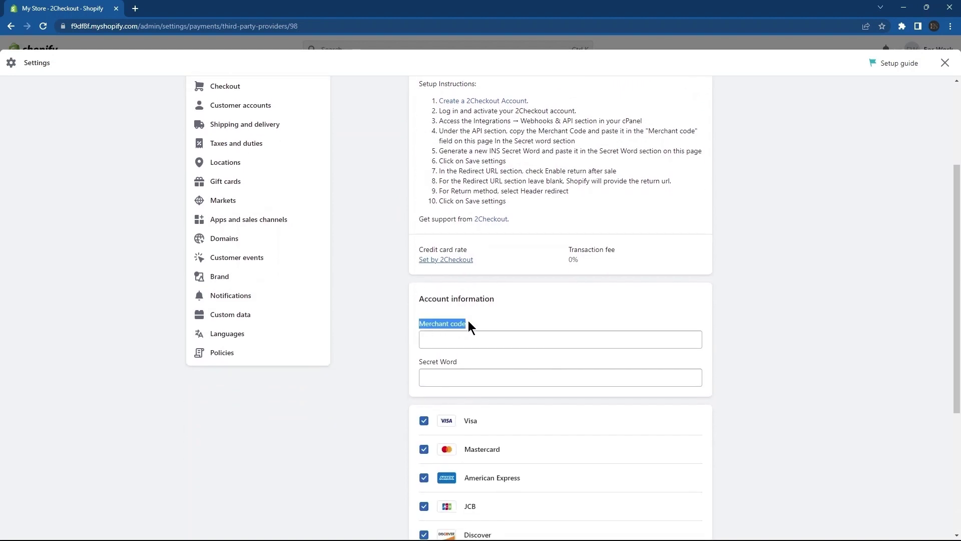
drag(419, 360, 432, 361)
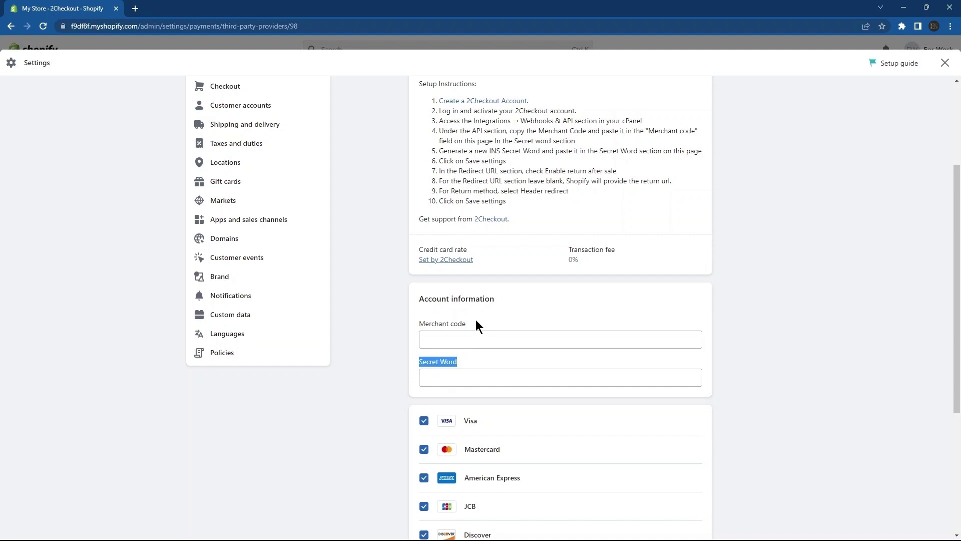
scroll(475, 324, up, 3)
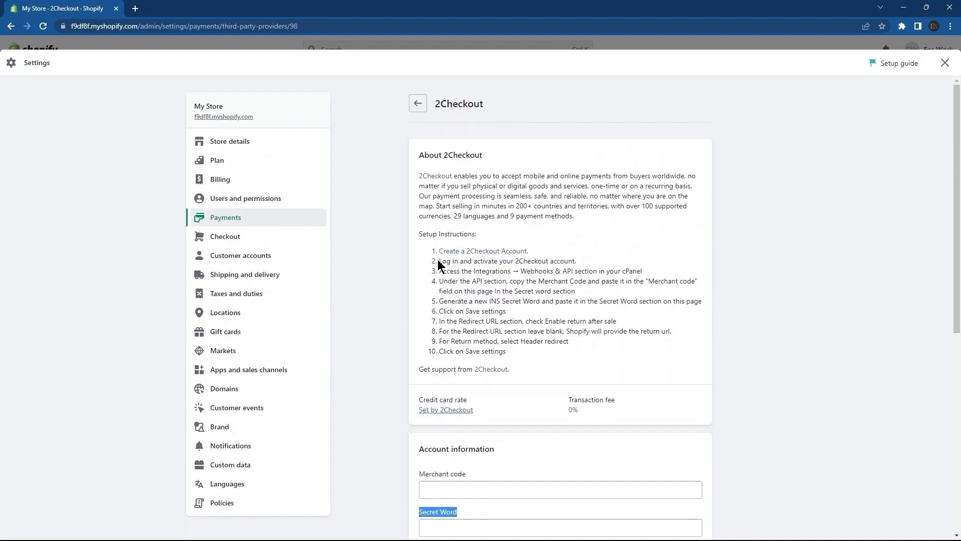
drag(418, 234, 489, 238)
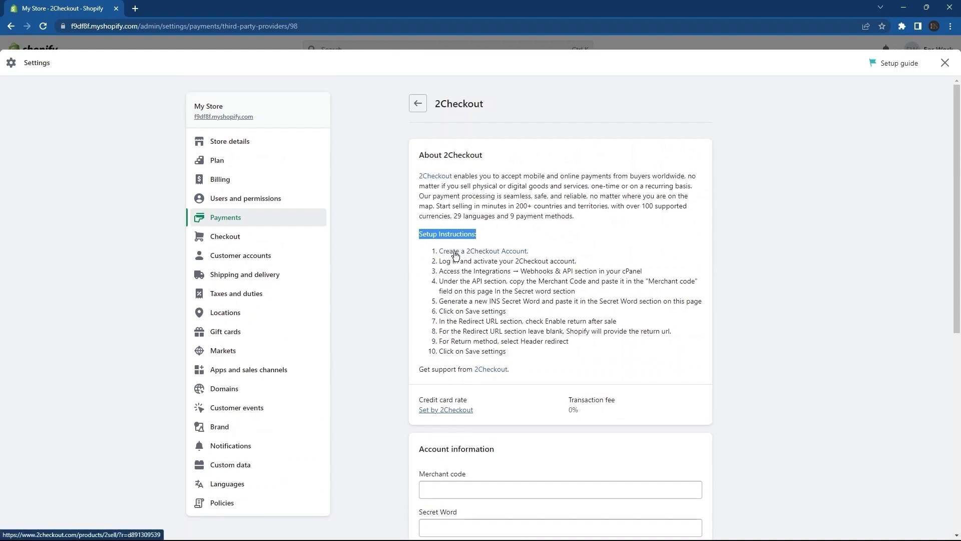
right_click(499, 256)
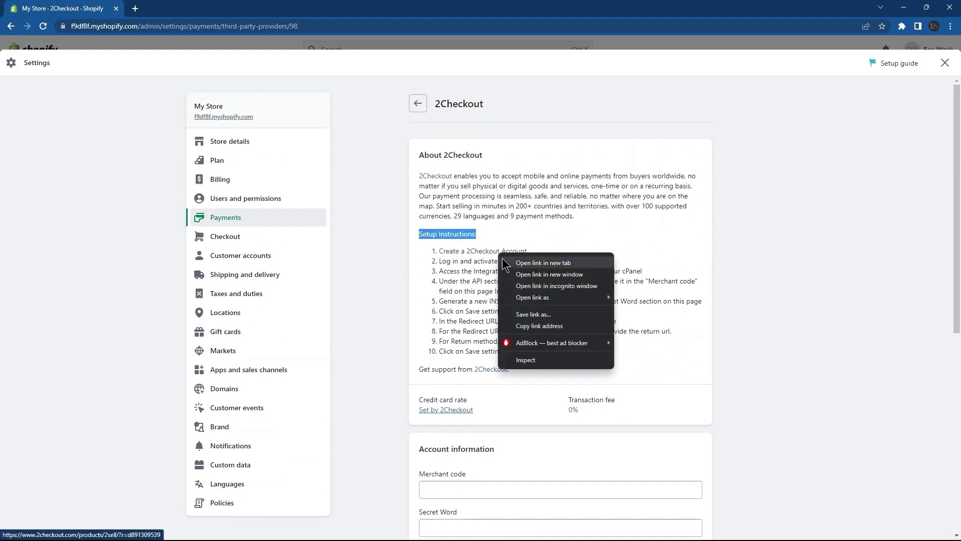
Open the 2Checkout account link in a new tab and open the free 2Sell sign-up form
click(507, 262)
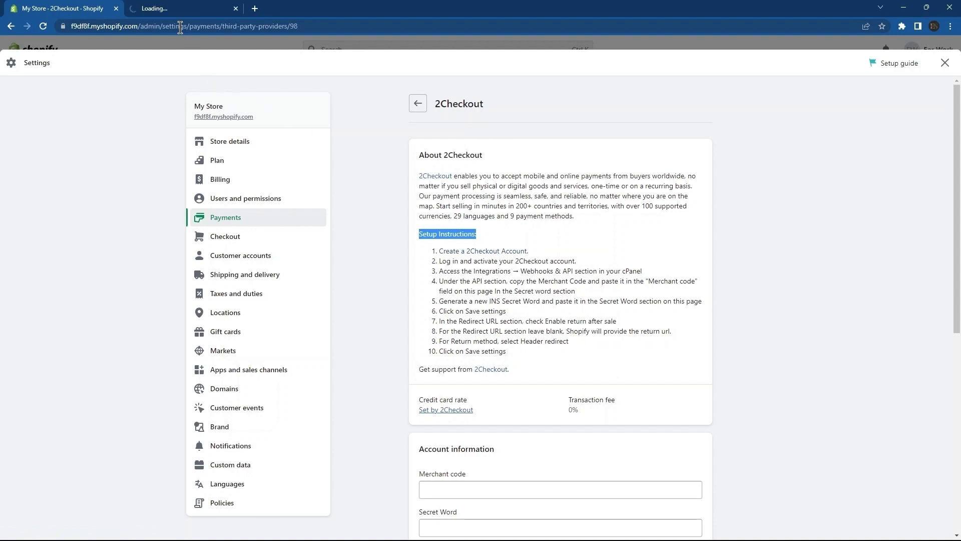
click(165, 7)
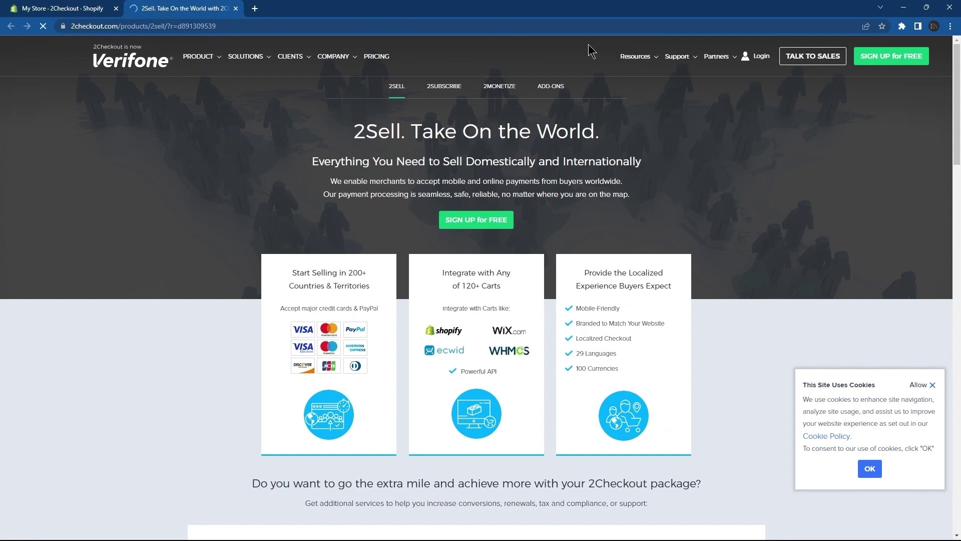
click(864, 61)
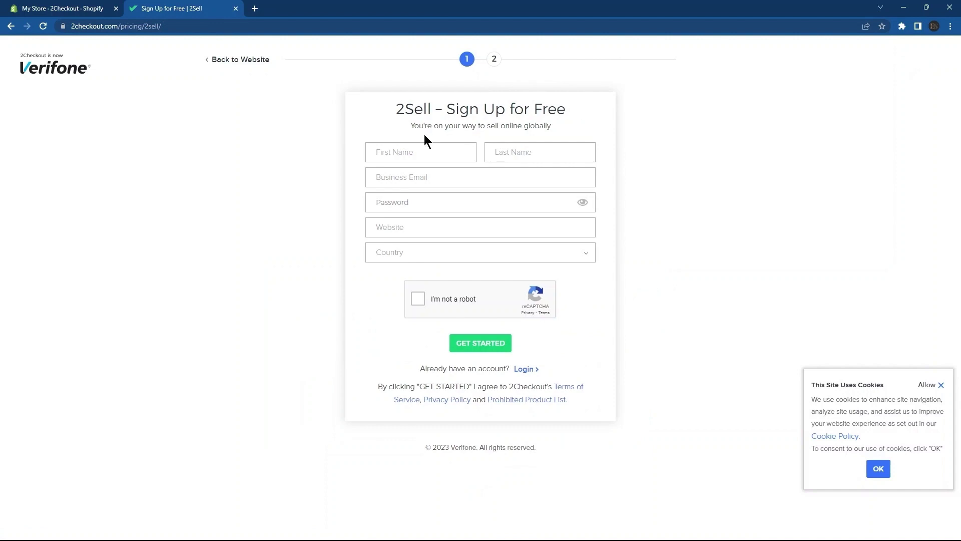
Fill in the first and last name on the 2Sell sign-up form
click(407, 151)
text(John)
key(Tab)
text(Doe)
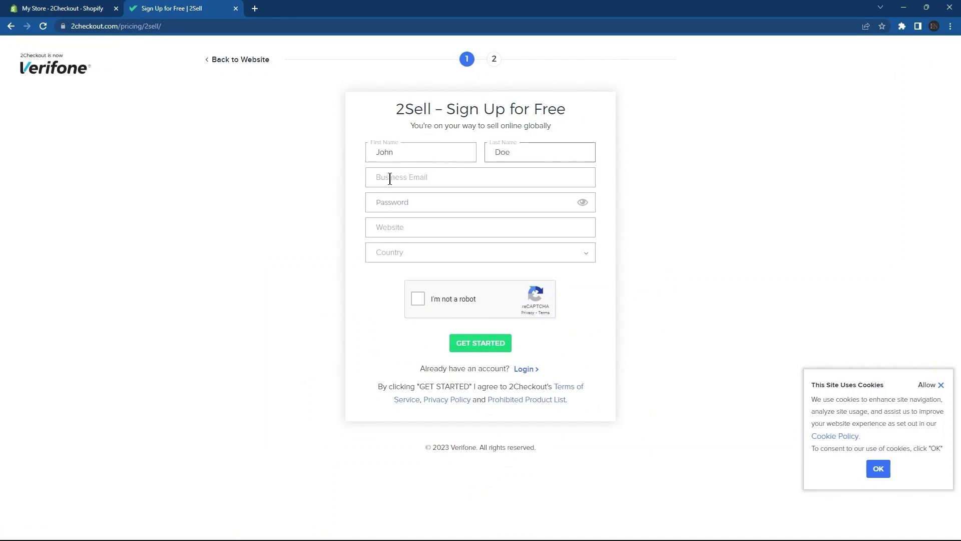
click(468, 176)
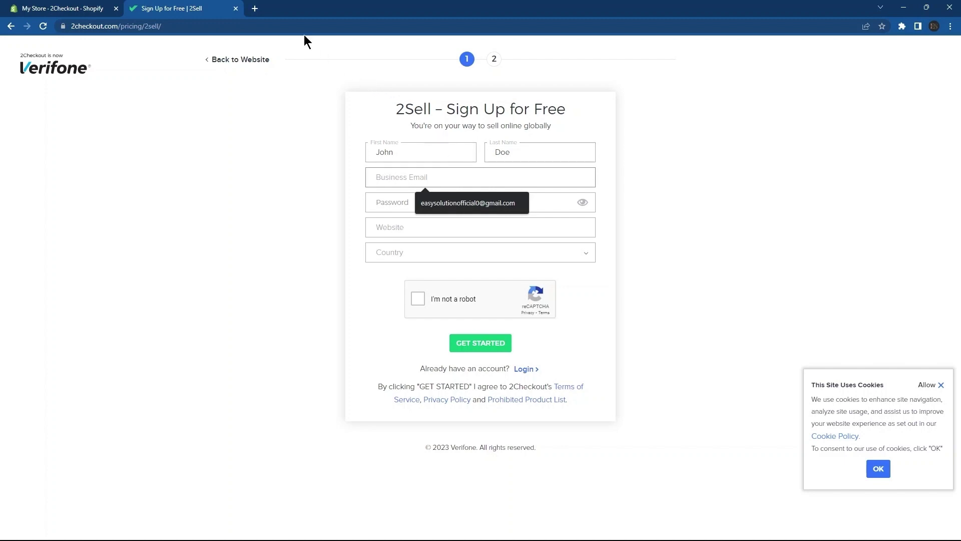
click(255, 9)
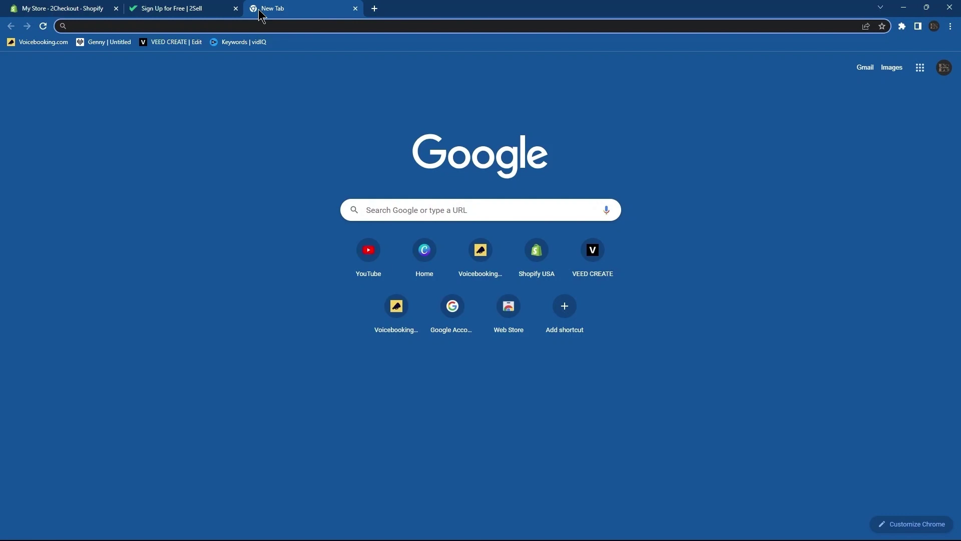
Search 'fake mail', open the FakeMail site and copy its generated temporary address
text(t)
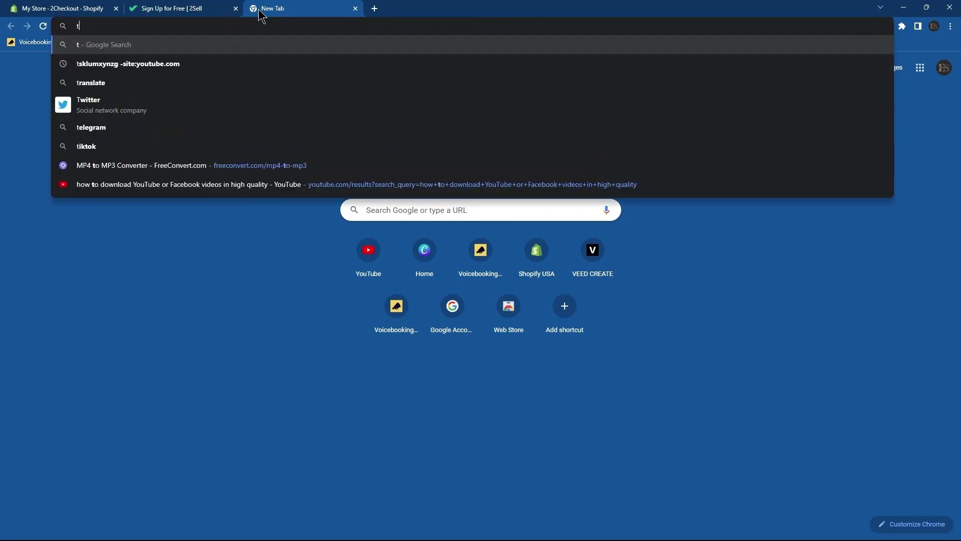
key(BackSpace)
text(fake mail)
key(Return)
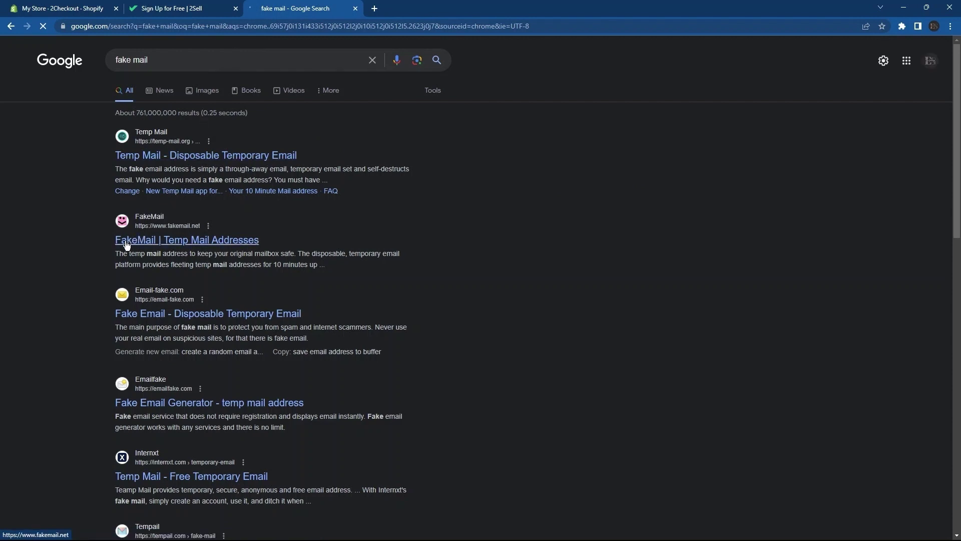
click(216, 242)
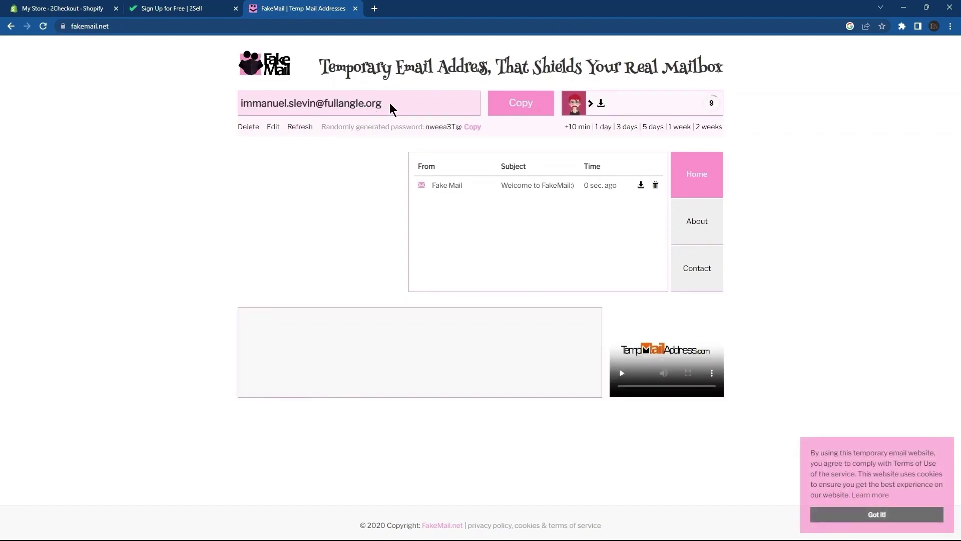
drag(390, 103, 240, 104)
key(ctrl+shift+Tab)
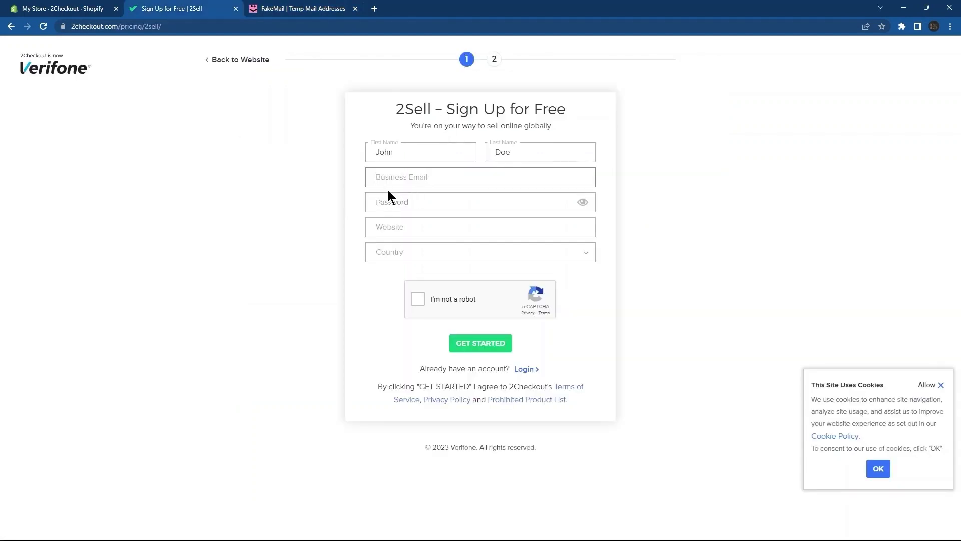
Paste the temporary address into Business Email and enter an account password
key(ctrl+v)
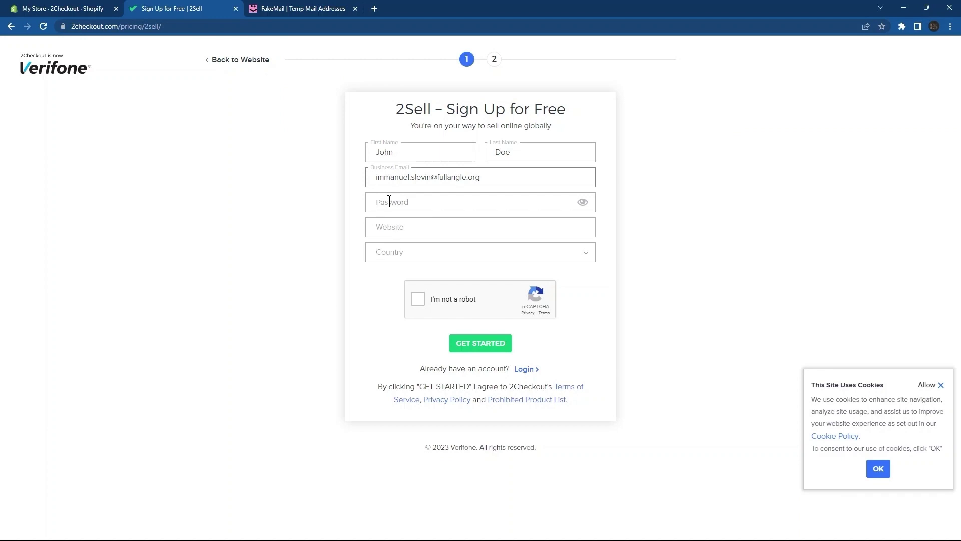
click(391, 202)
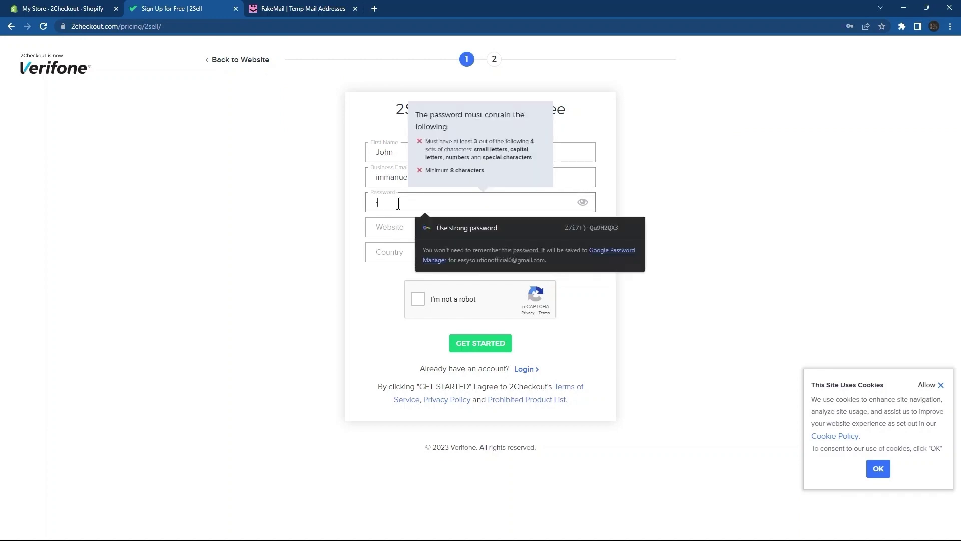
text(a)
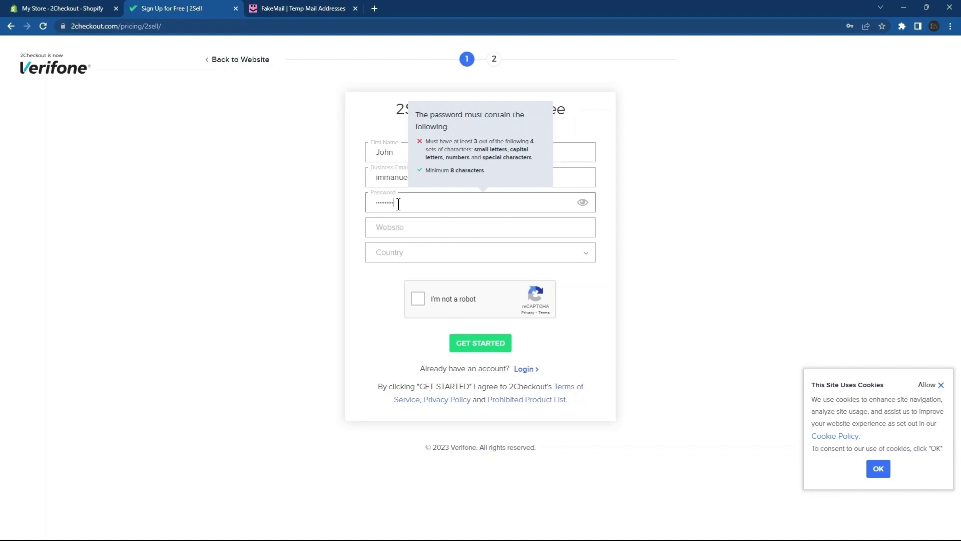
key(Tab)
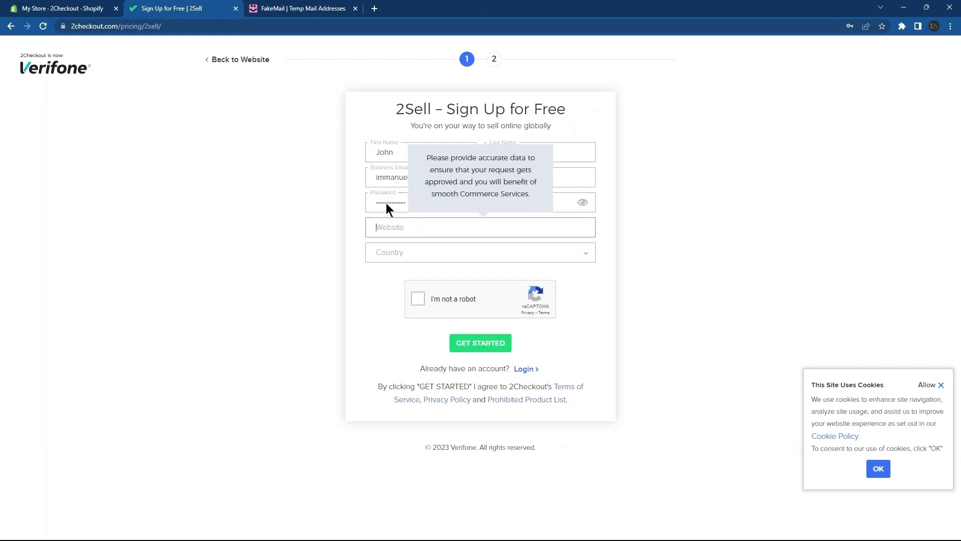
Copy the Shopify store's web address from its tab and return to the 2Sell form
click(86, 6)
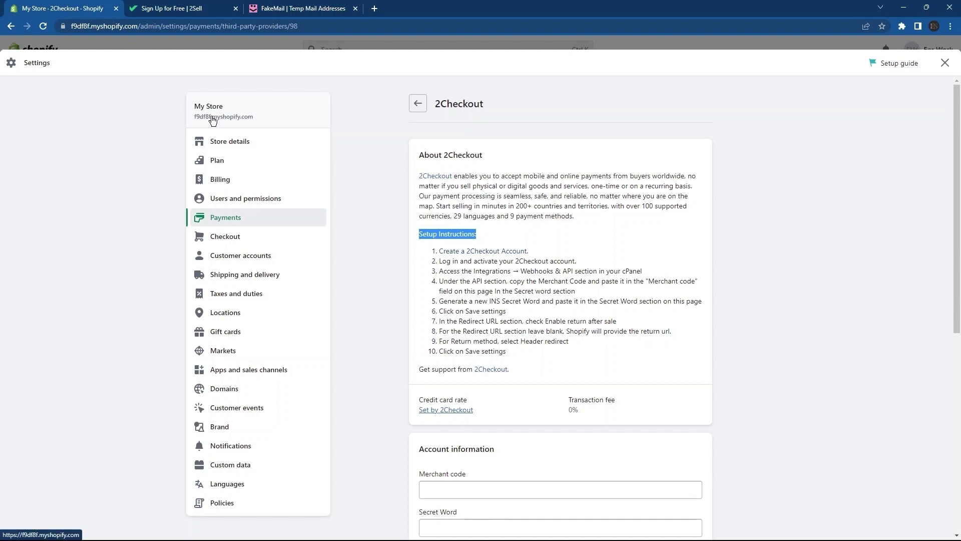
right_click(235, 120)
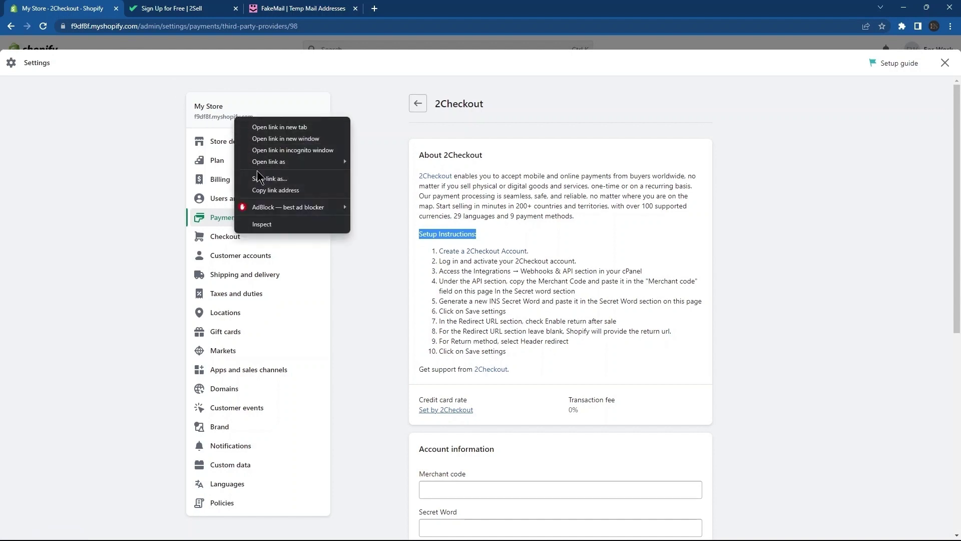
click(261, 191)
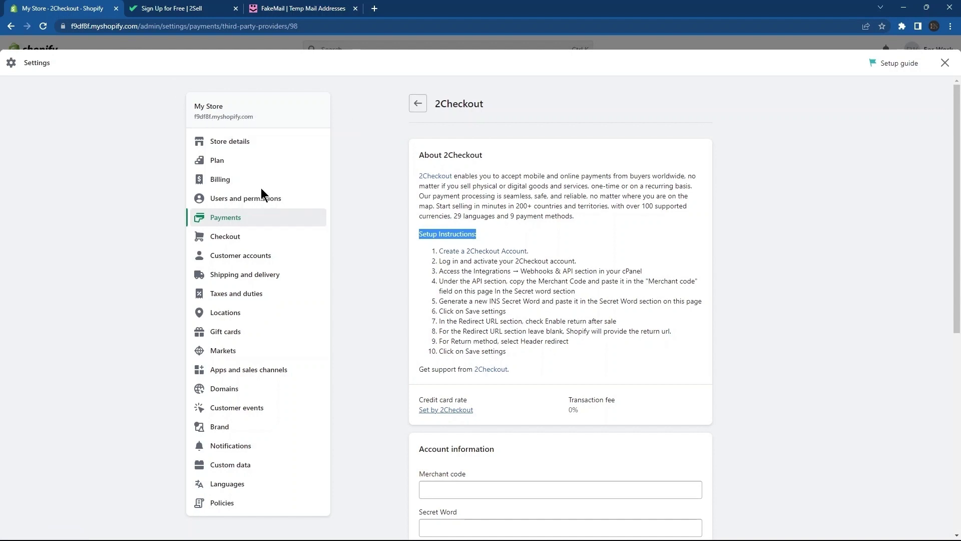
click(191, 9)
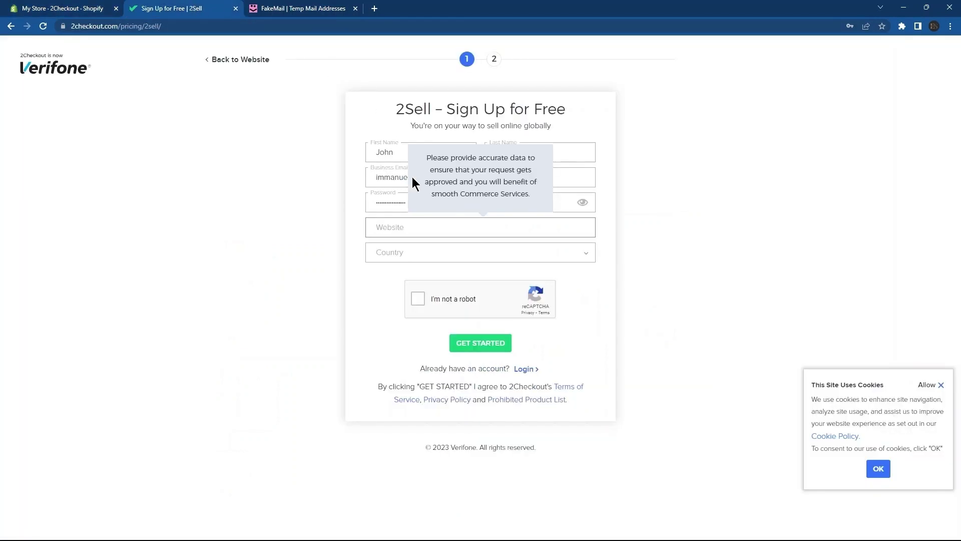
Paste the store address as Website, choose Pakistan as the country, and pass the robot check
key(ctrl+v)
click(437, 260)
key(p)
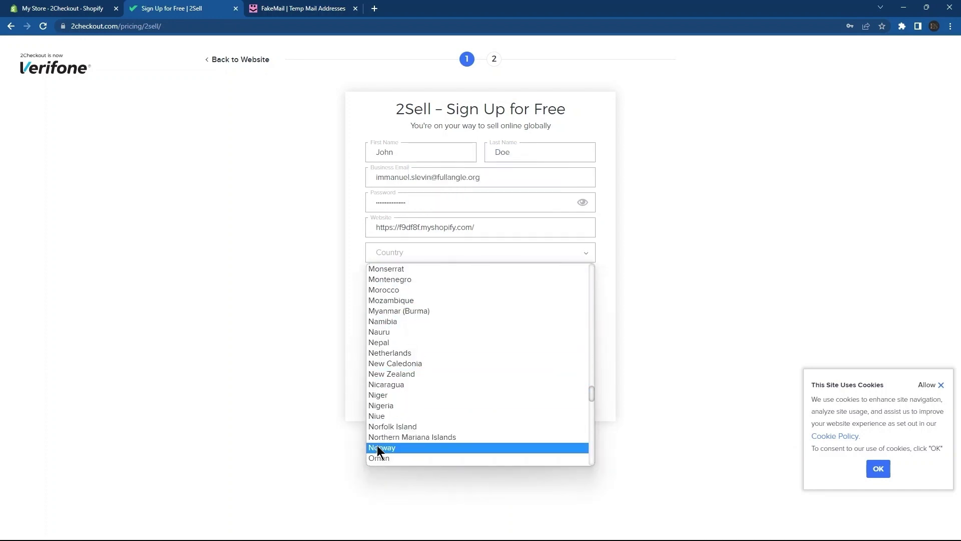
key(Return)
click(455, 299)
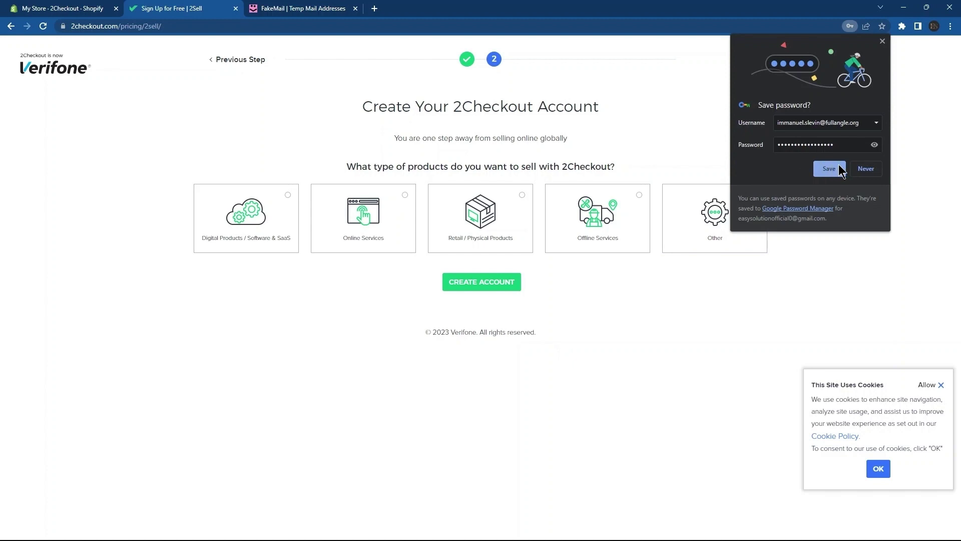
click(866, 170)
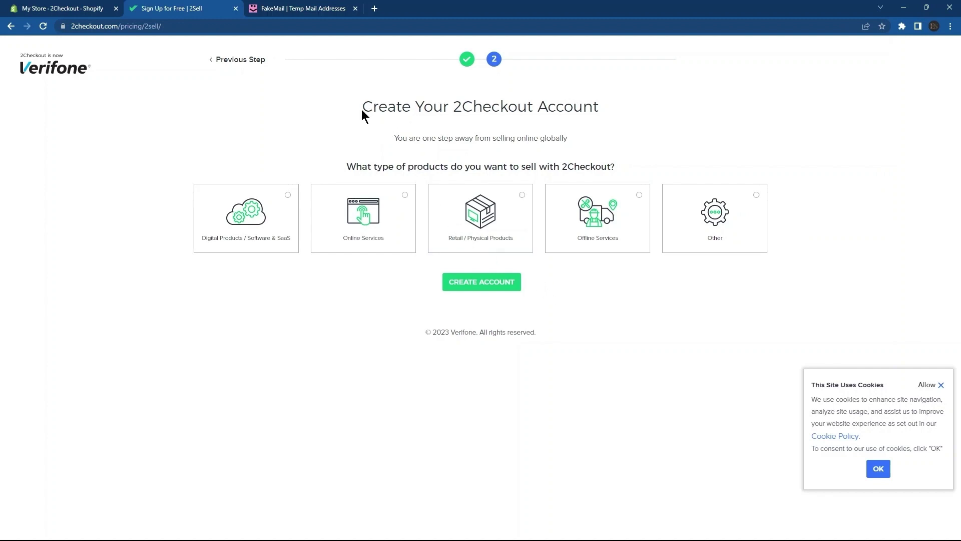
Choose Retail / Physical Products as the product type and submit the account-creation form
drag(363, 111, 609, 115)
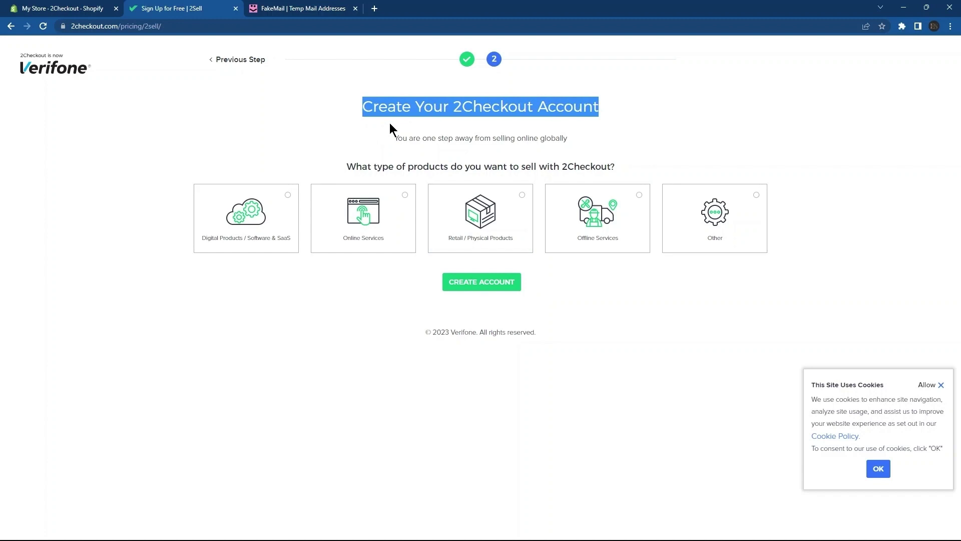
click(349, 129)
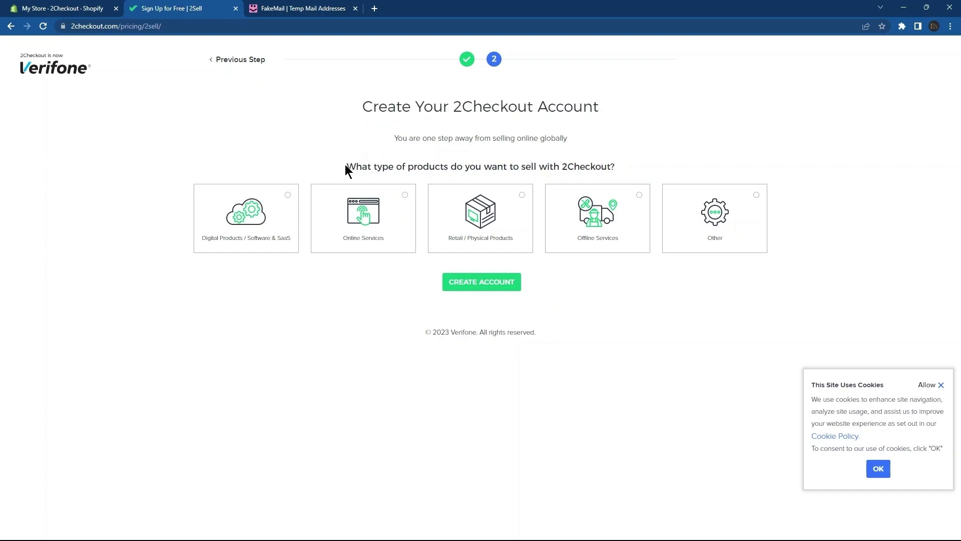
drag(349, 170, 200, 251)
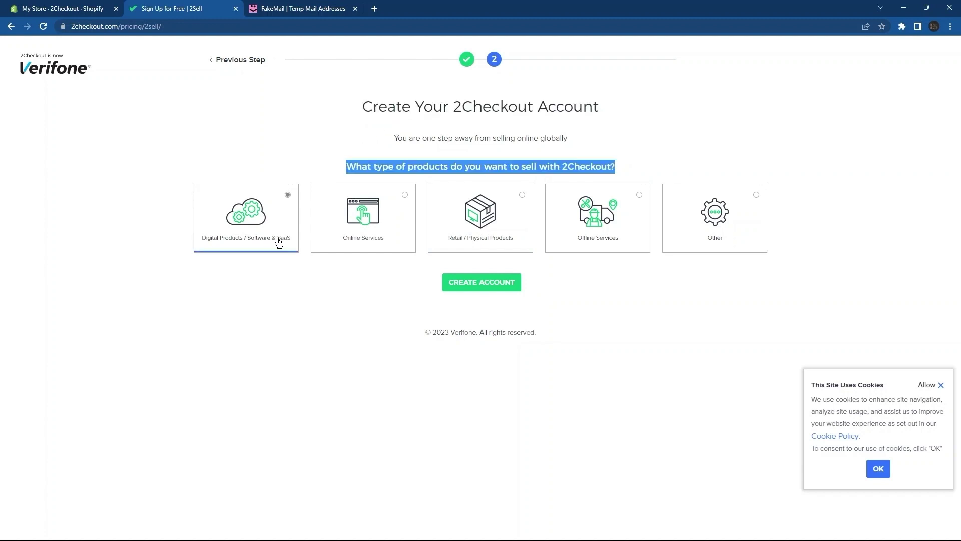
click(343, 247)
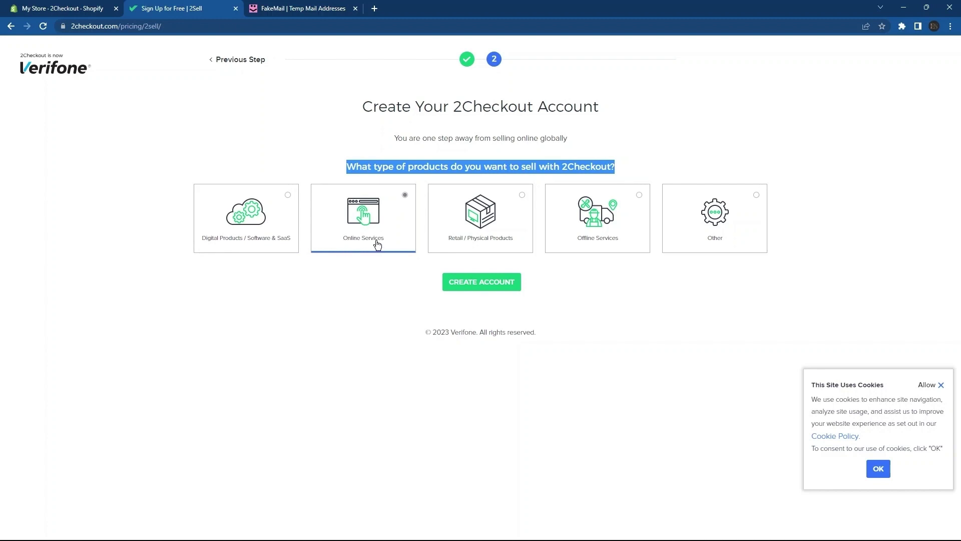
click(438, 249)
click(505, 241)
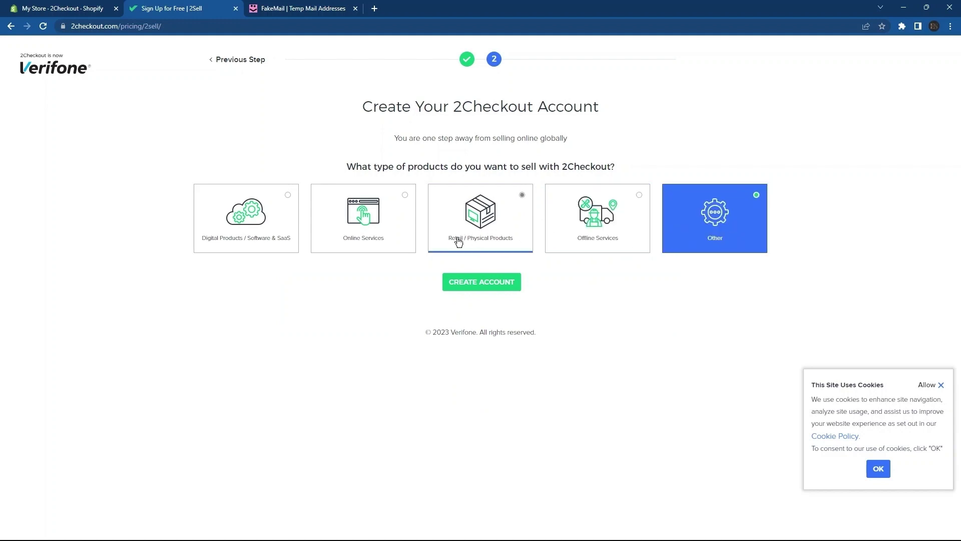
click(506, 243)
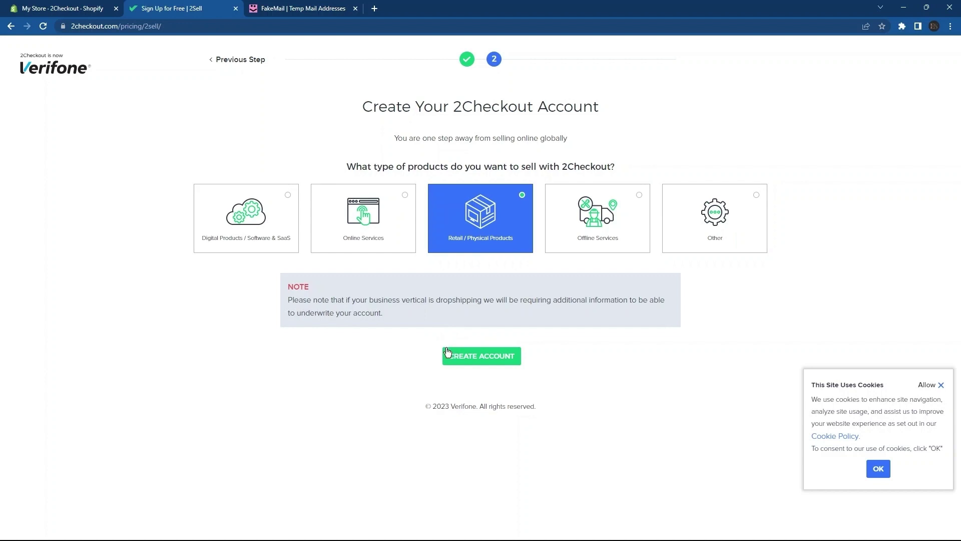
click(503, 356)
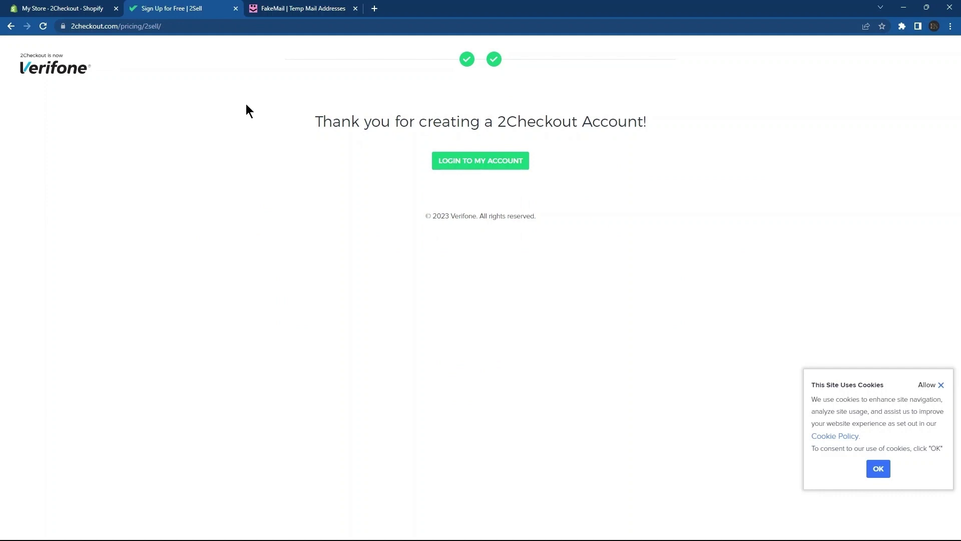
Follow the thank-you page's login link to the 2Checkout sign-in page
drag(313, 122, 669, 120)
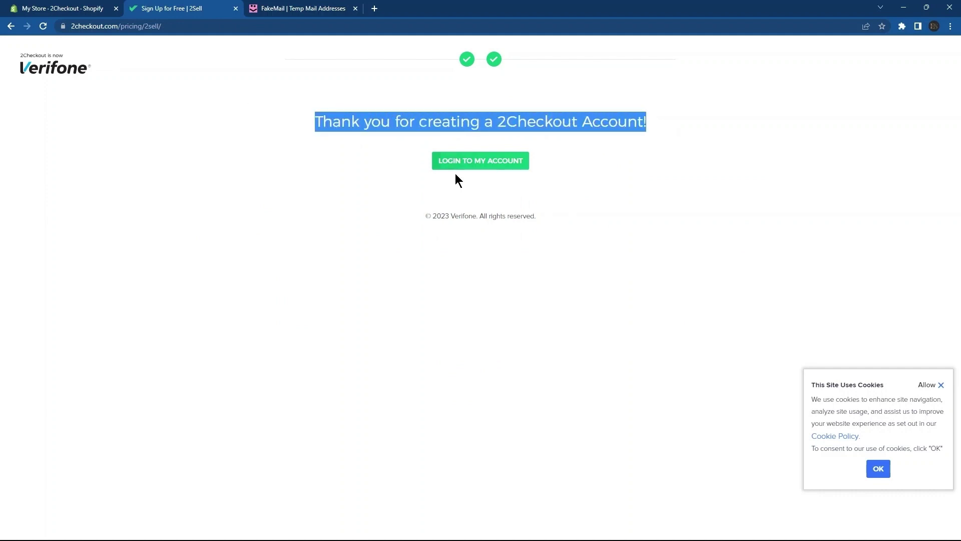
click(514, 167)
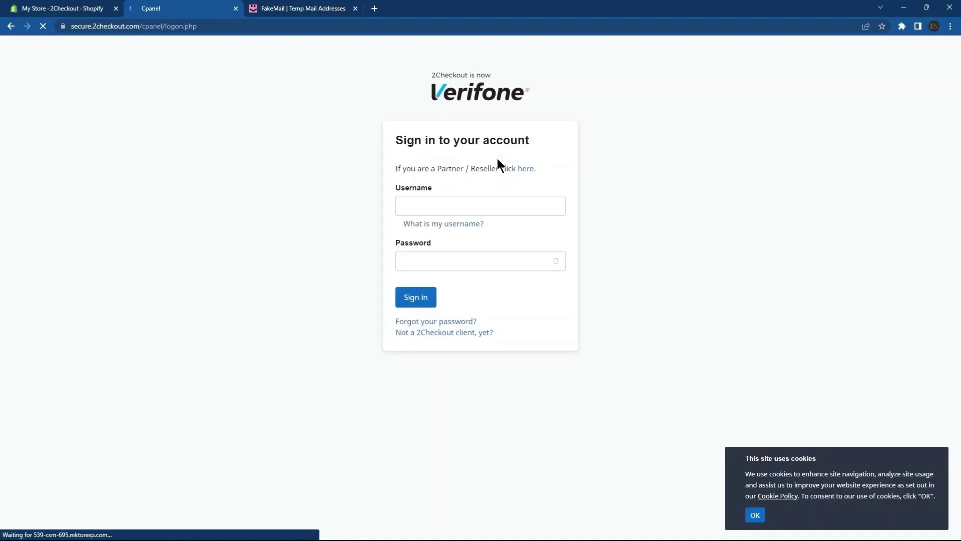
Sign in to 2Checkout with the temporary-mailbox e-mail as username and the account password
click(459, 206)
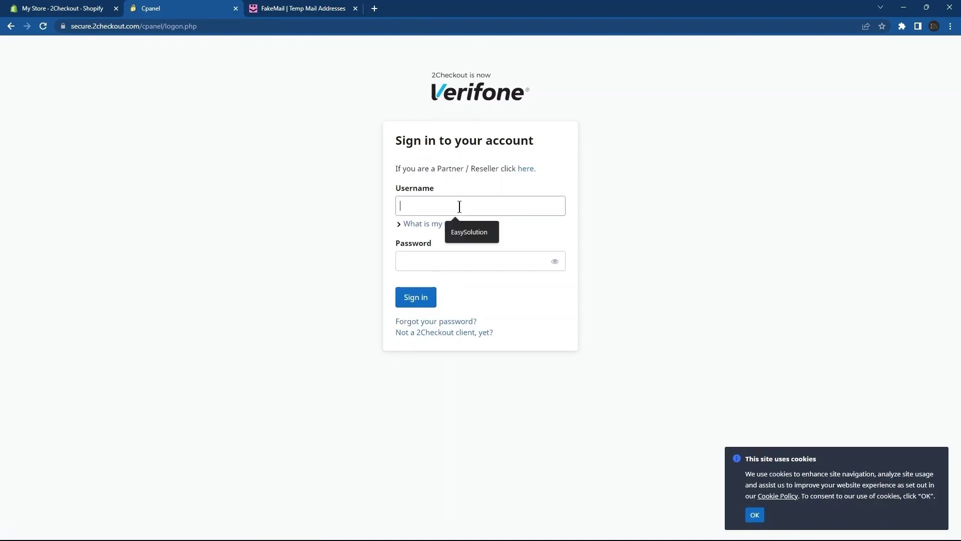
click(347, 187)
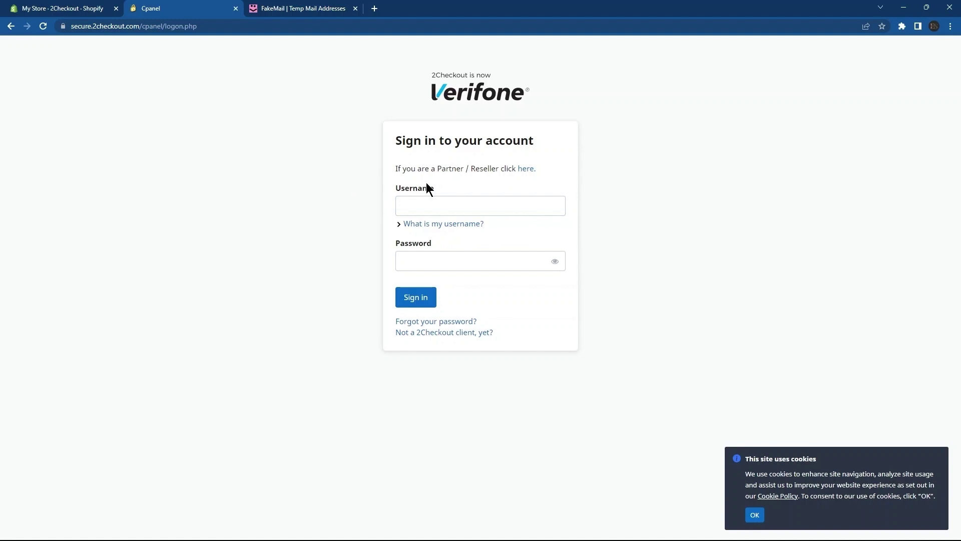
click(310, 10)
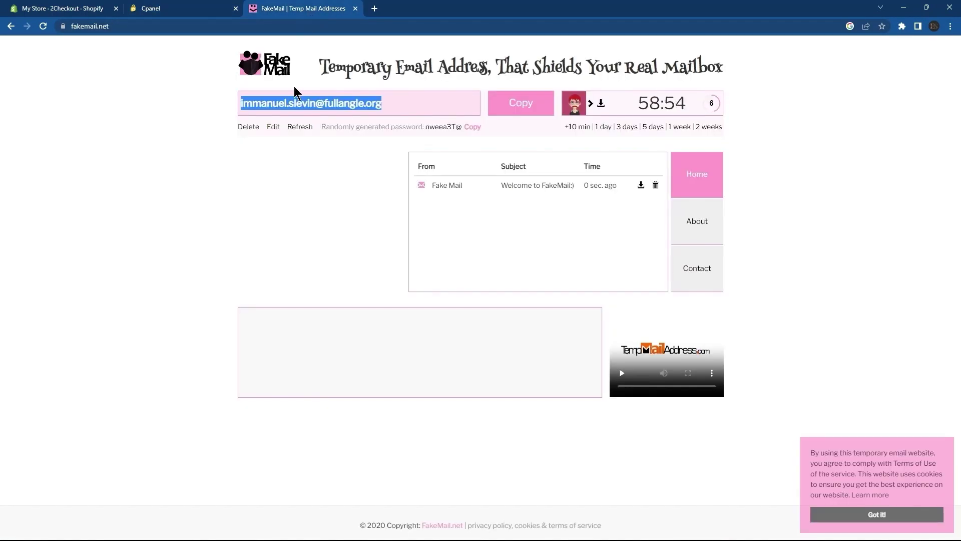
click(210, 8)
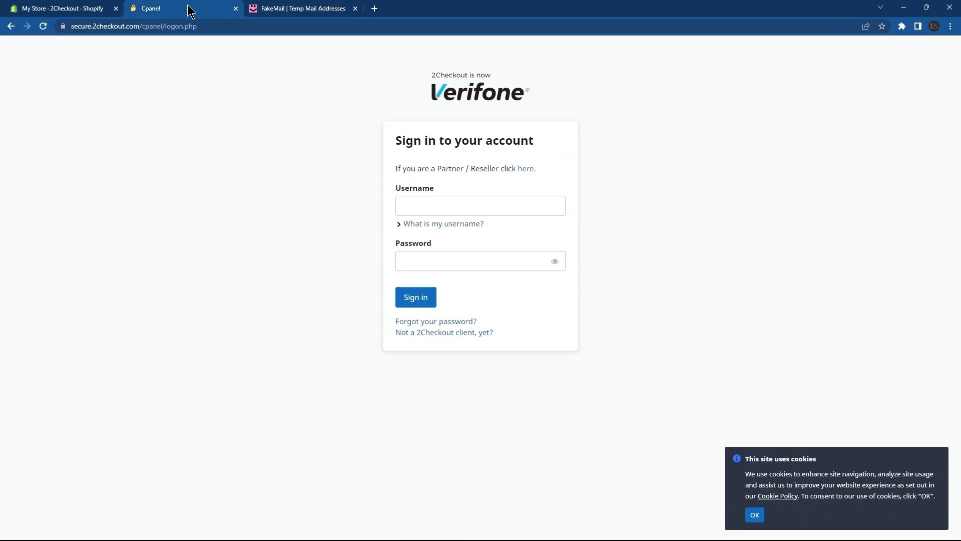
click(411, 204)
key(ctrl+v)
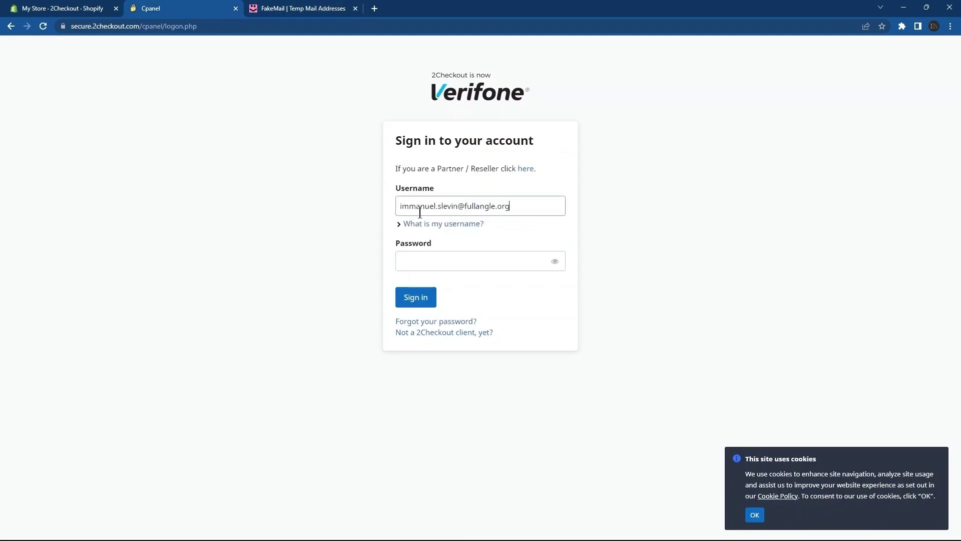
click(420, 266)
key(ctrl+v)
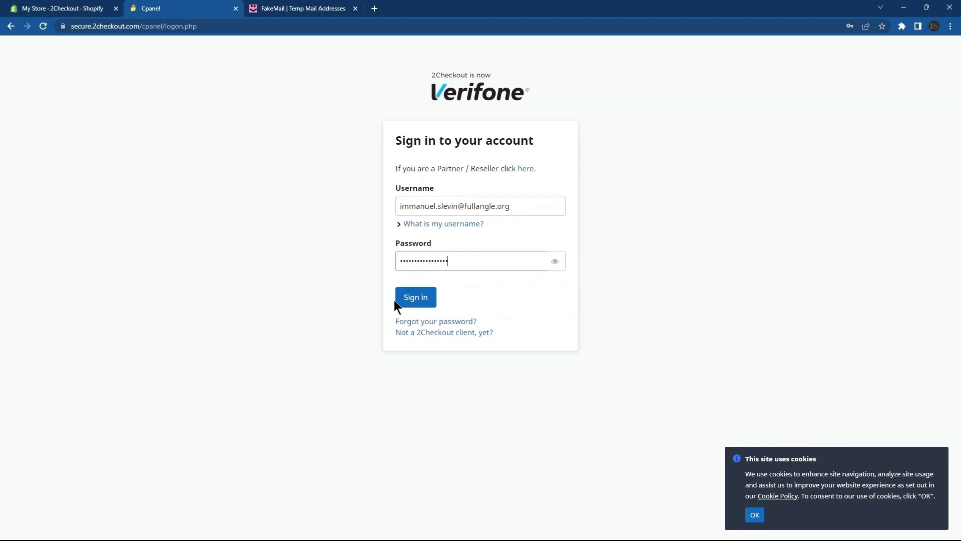
click(414, 301)
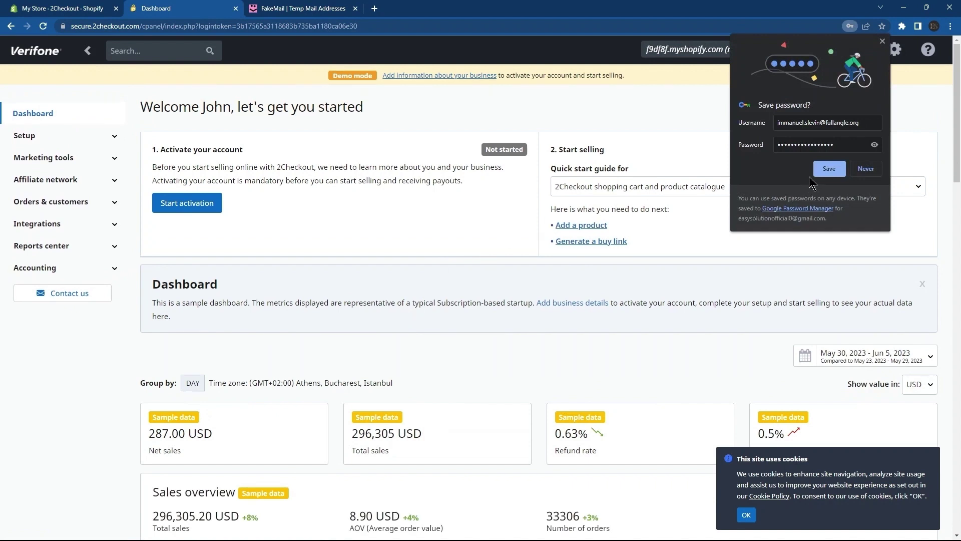
Handle the browser's password prompt and launch account activation from the dashboard
click(824, 170)
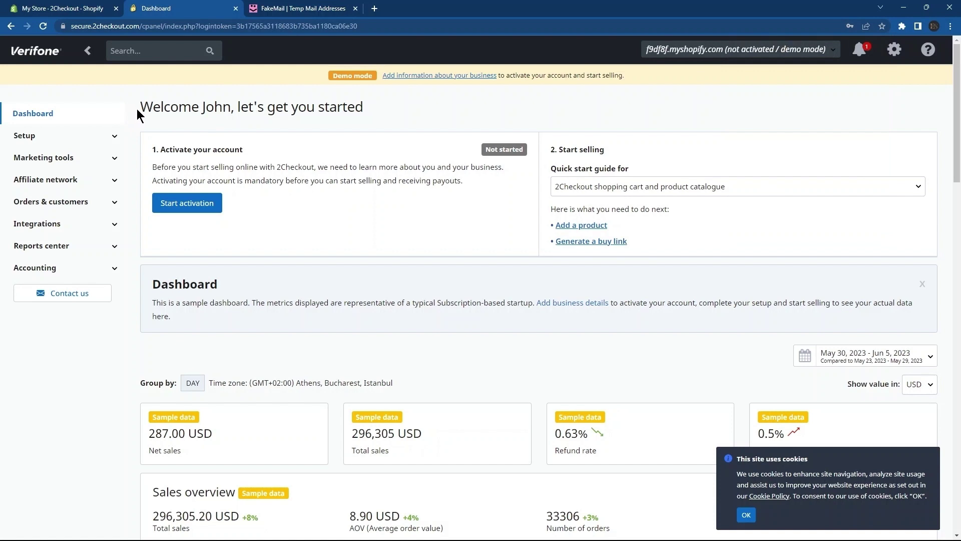
drag(140, 107, 344, 112)
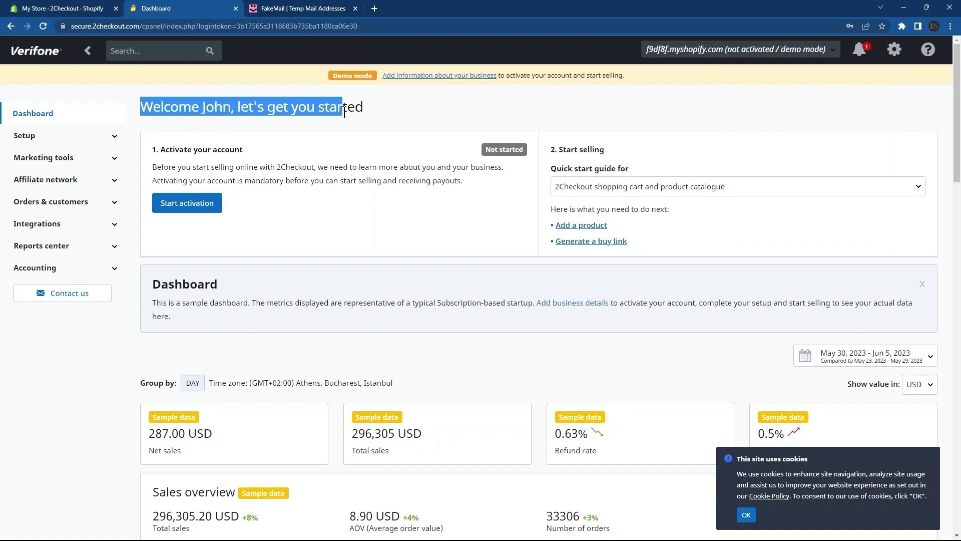
click(429, 113)
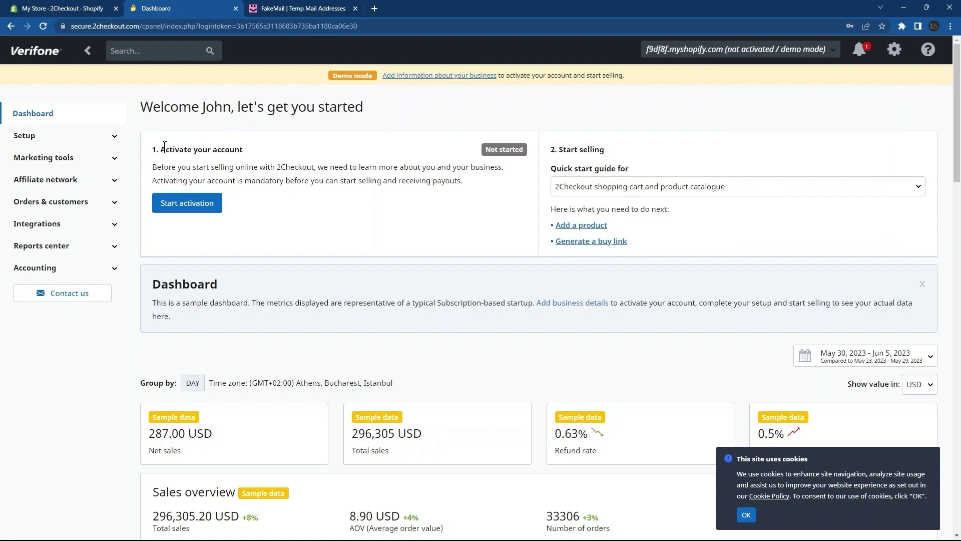
drag(168, 148, 245, 151)
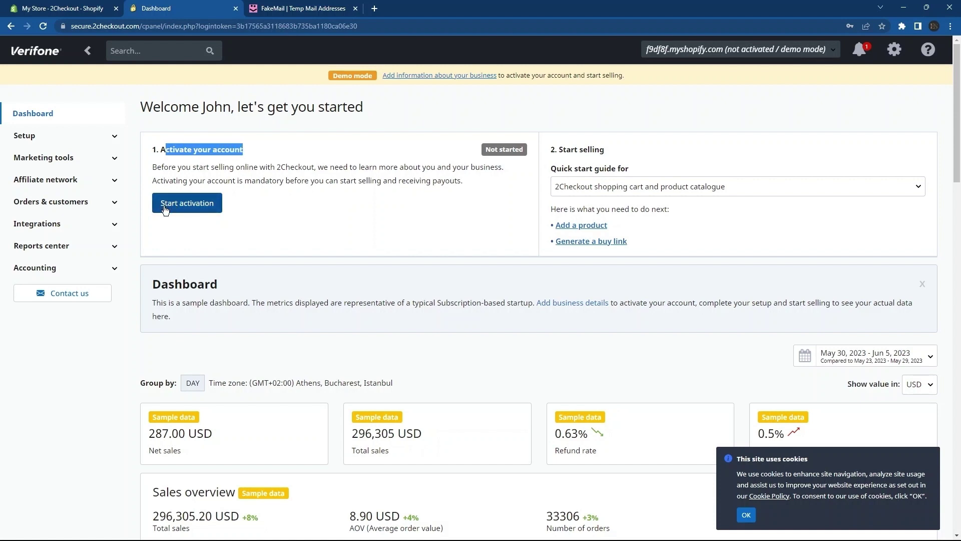
click(207, 209)
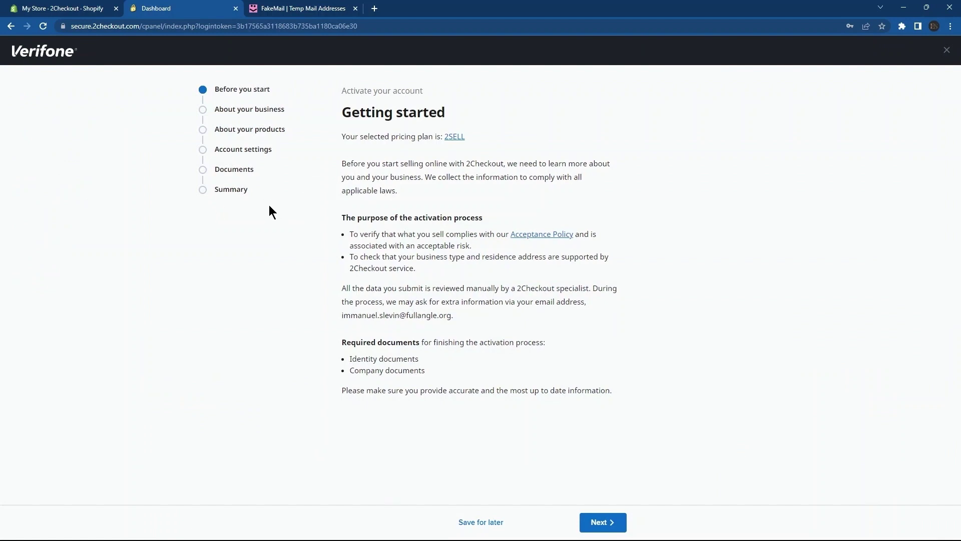
Step from Getting started through About your business to the Financial details step
drag(352, 117, 453, 120)
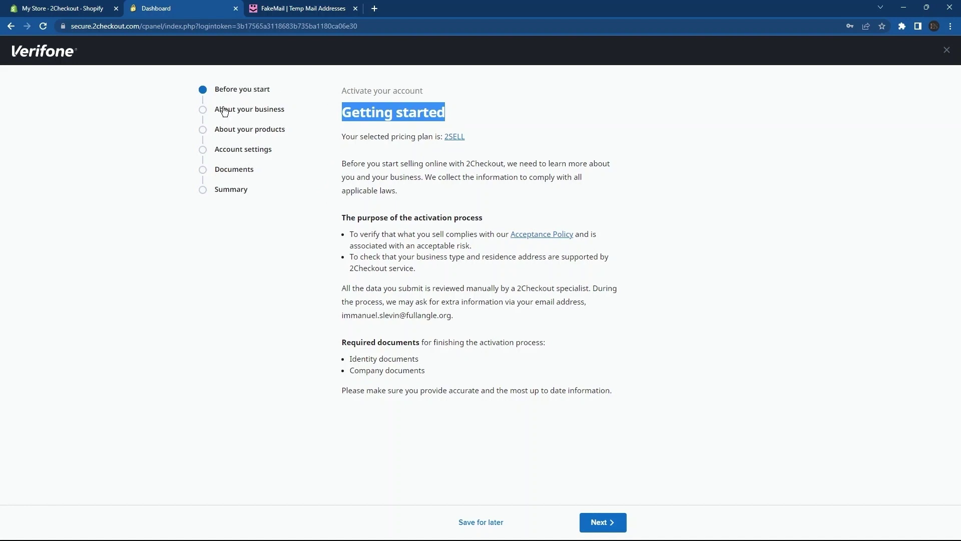
click(245, 110)
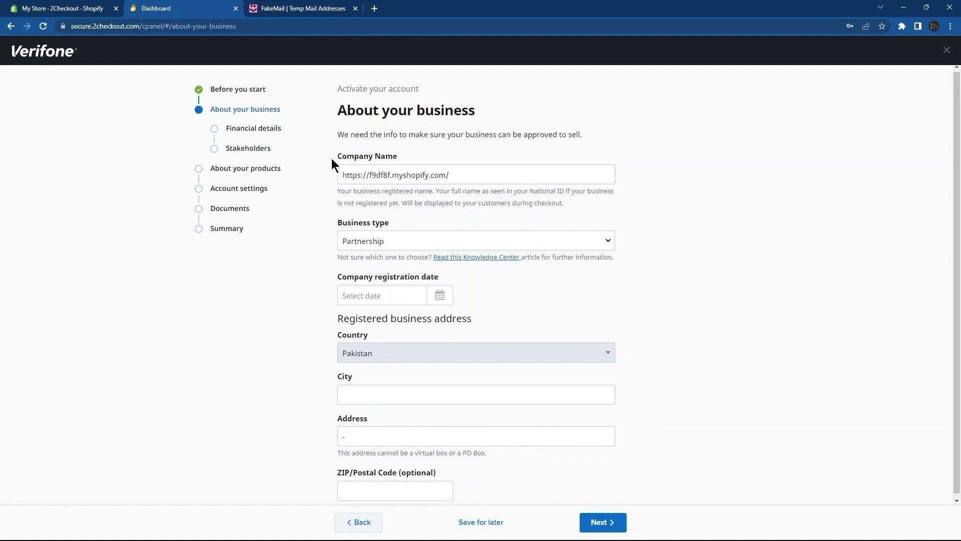
scroll(331, 158, down, 1)
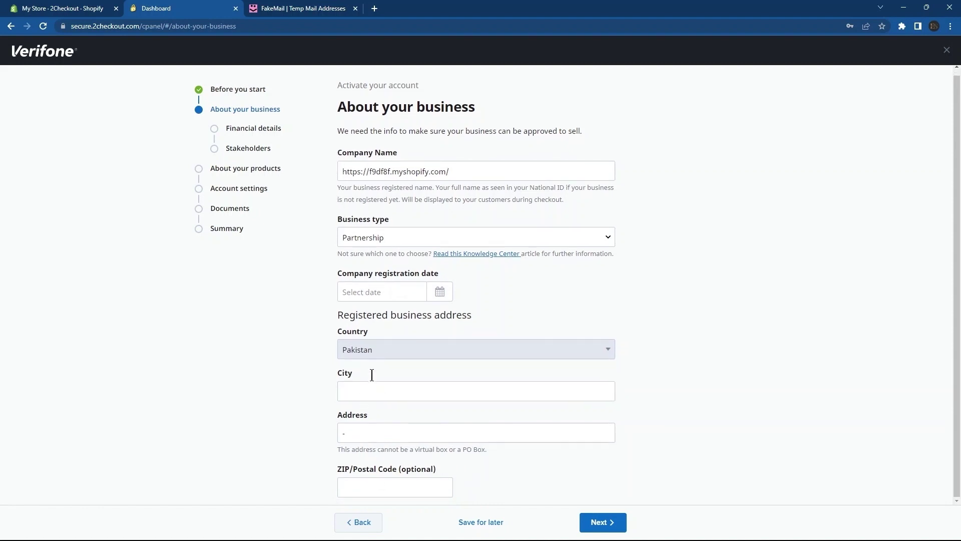
click(250, 128)
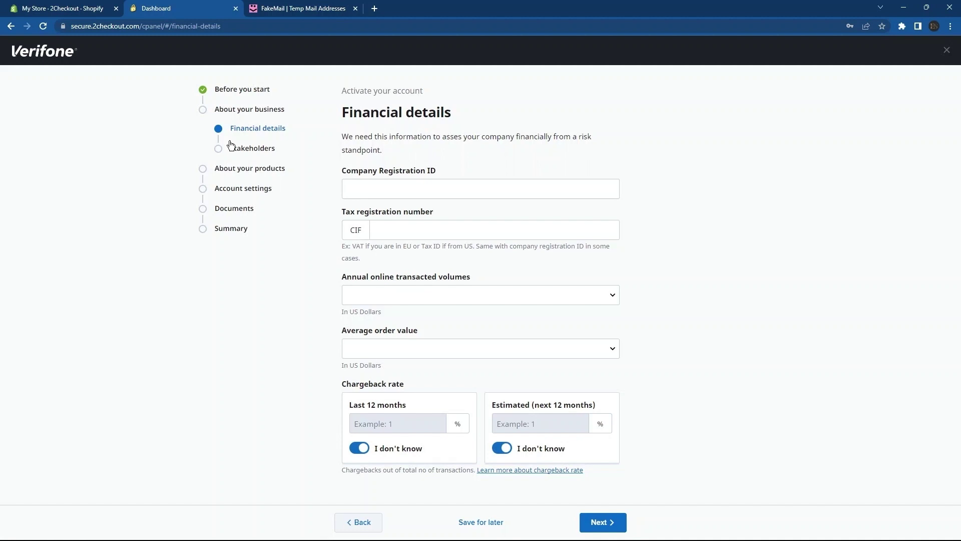
Review the Financial details fields, from registration ID to chargeback rate, then go to Stakeholders
drag(346, 113, 457, 115)
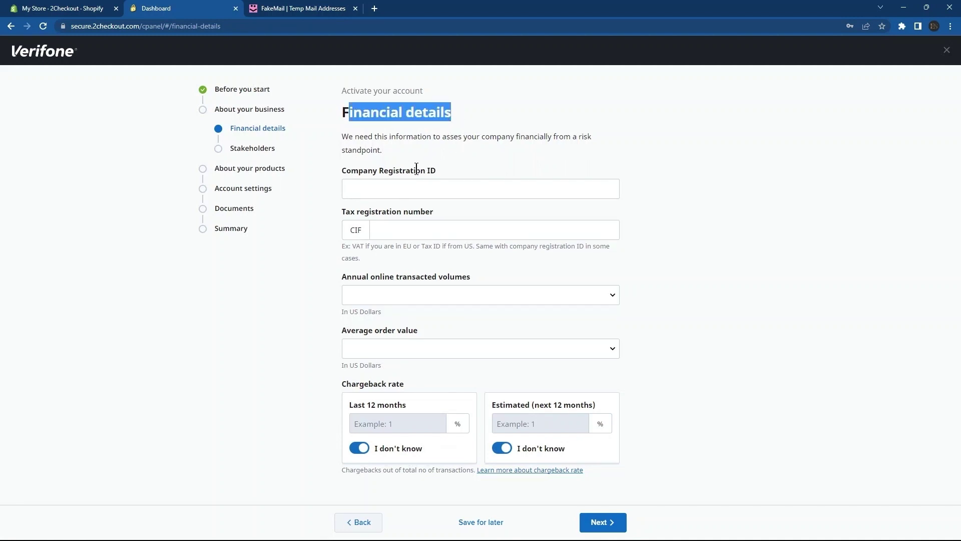
drag(337, 170, 435, 171)
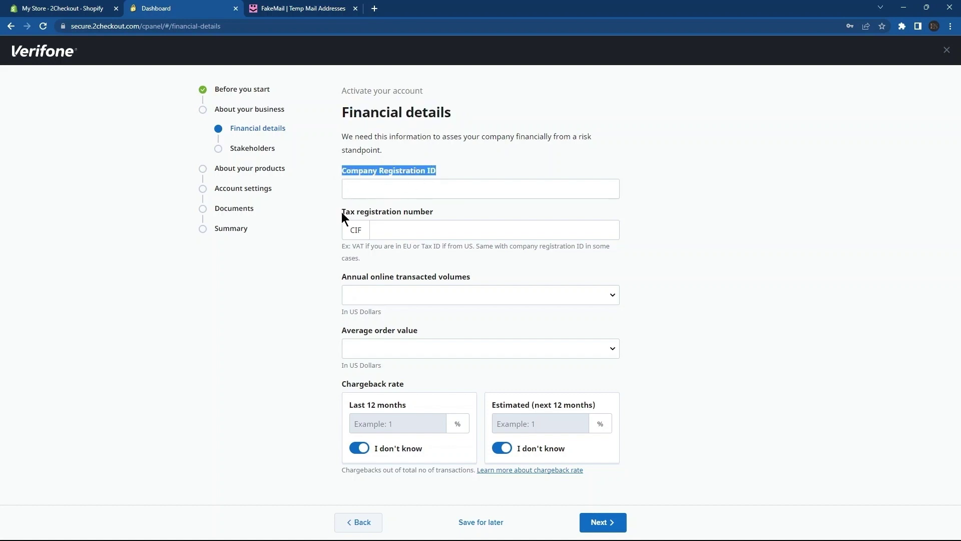
drag(342, 211, 435, 212)
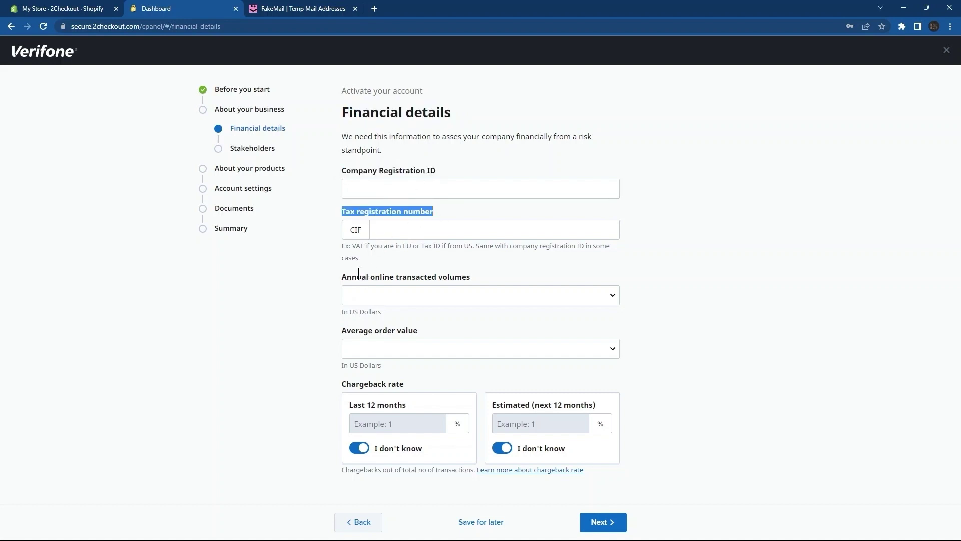
drag(342, 276, 463, 277)
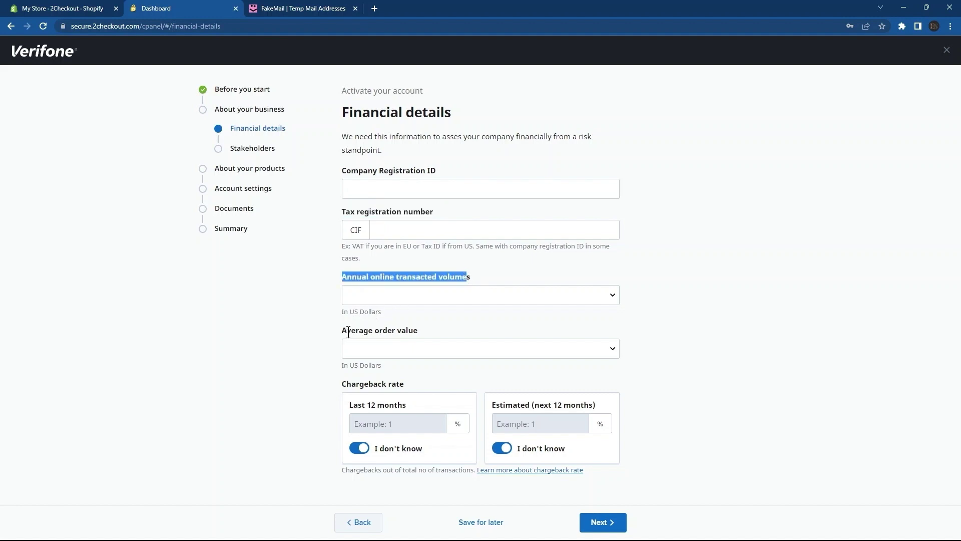
drag(342, 330, 411, 330)
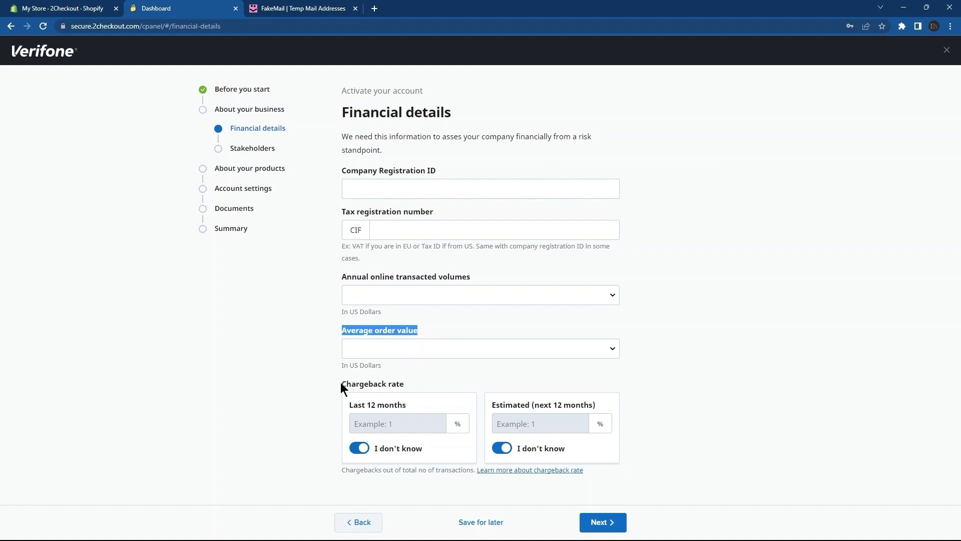
drag(340, 383, 413, 382)
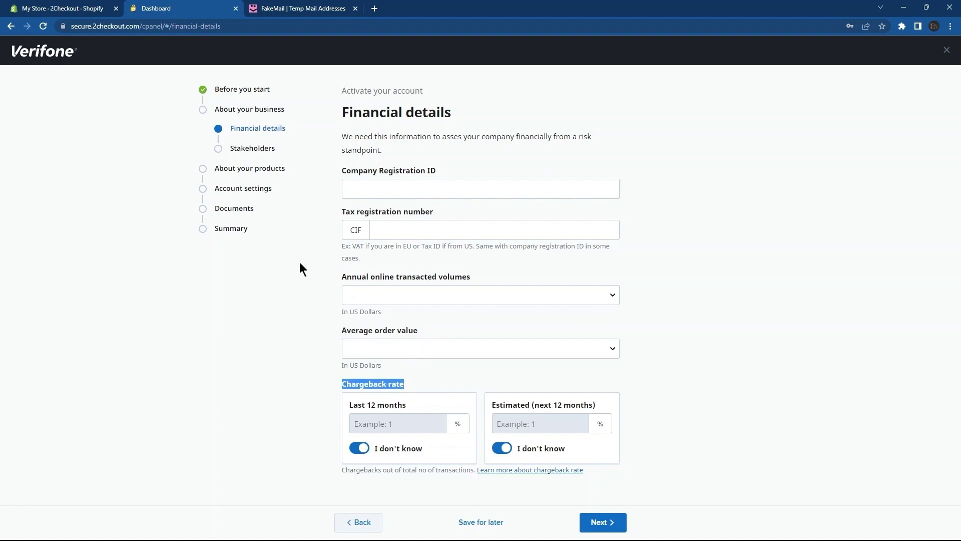
click(217, 151)
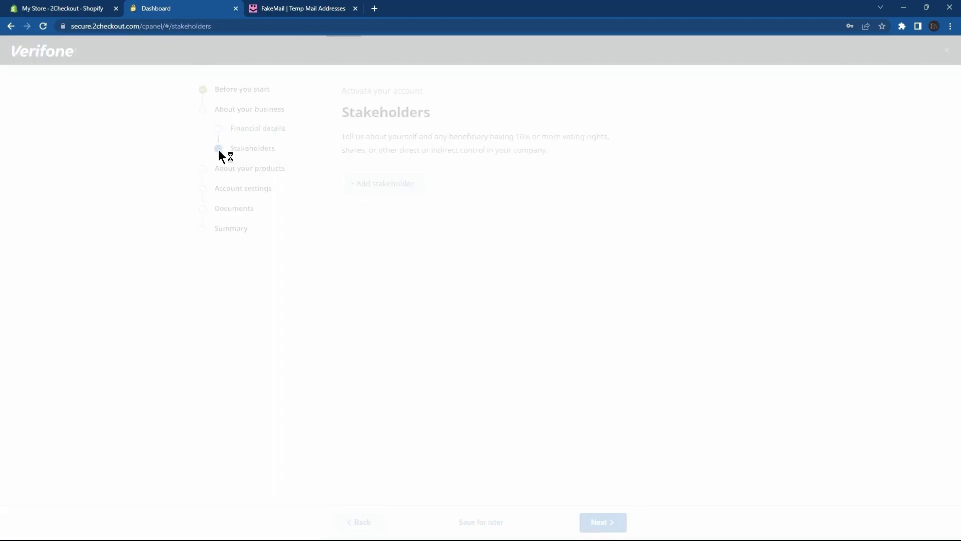
Step through About your products, Account settings, Documents and Summary, then close the wizard
drag(342, 116, 434, 113)
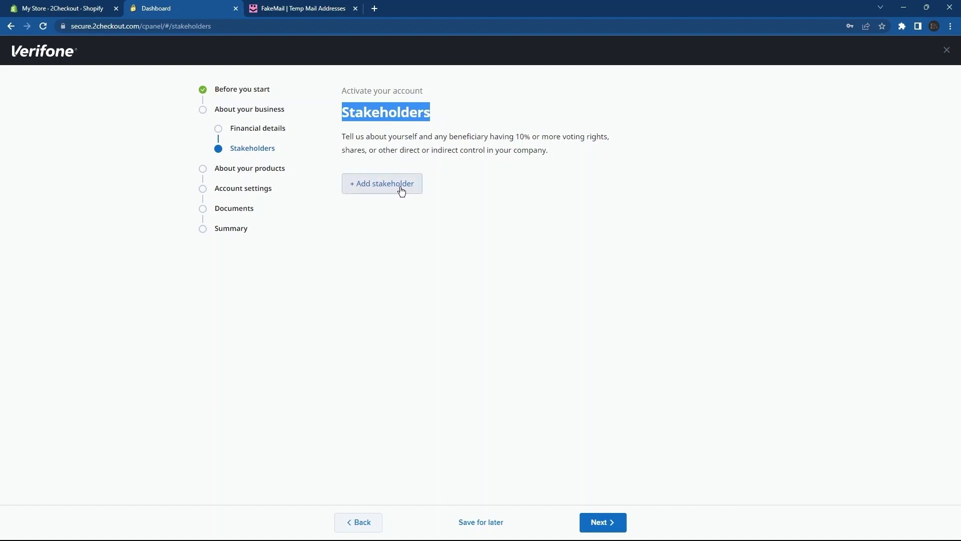
click(204, 171)
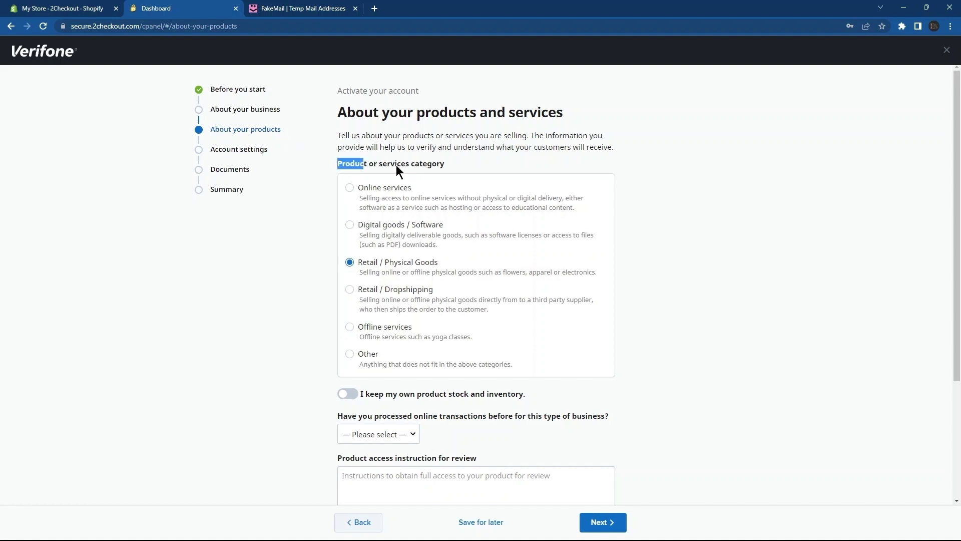
click(449, 205)
scroll(447, 235, down, 3)
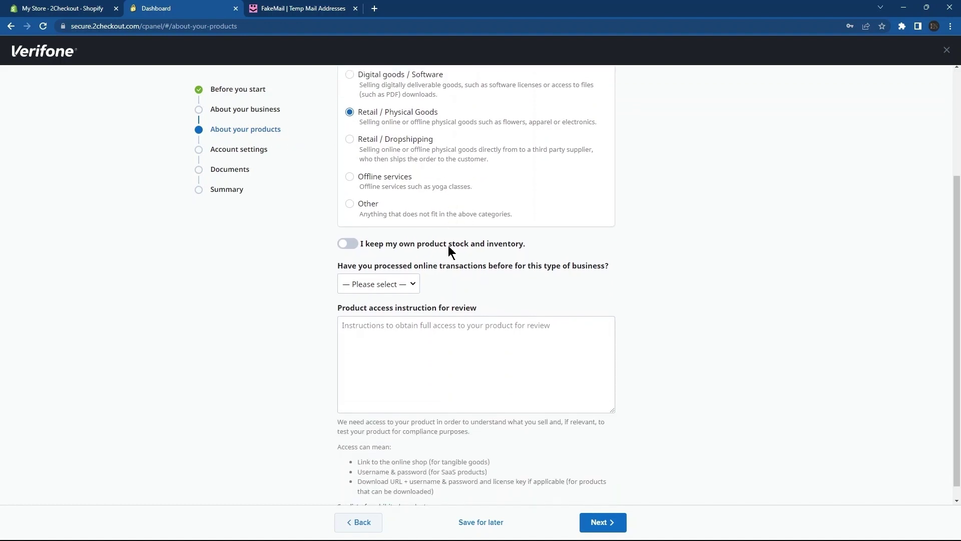
click(197, 149)
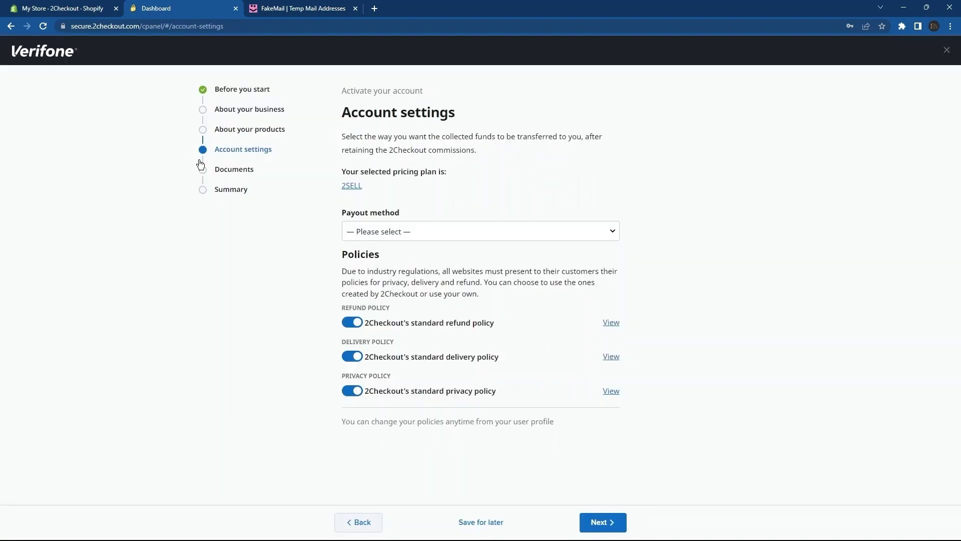
click(205, 170)
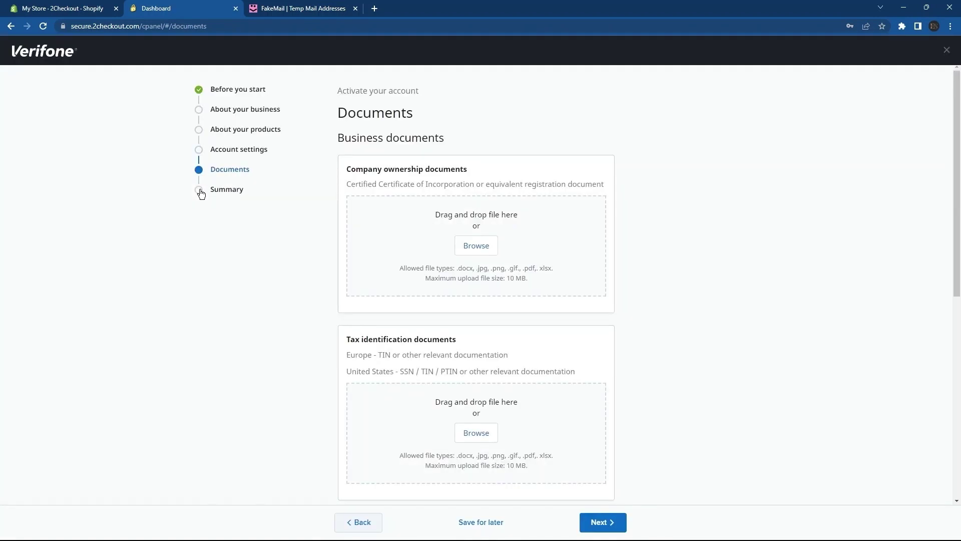
click(200, 192)
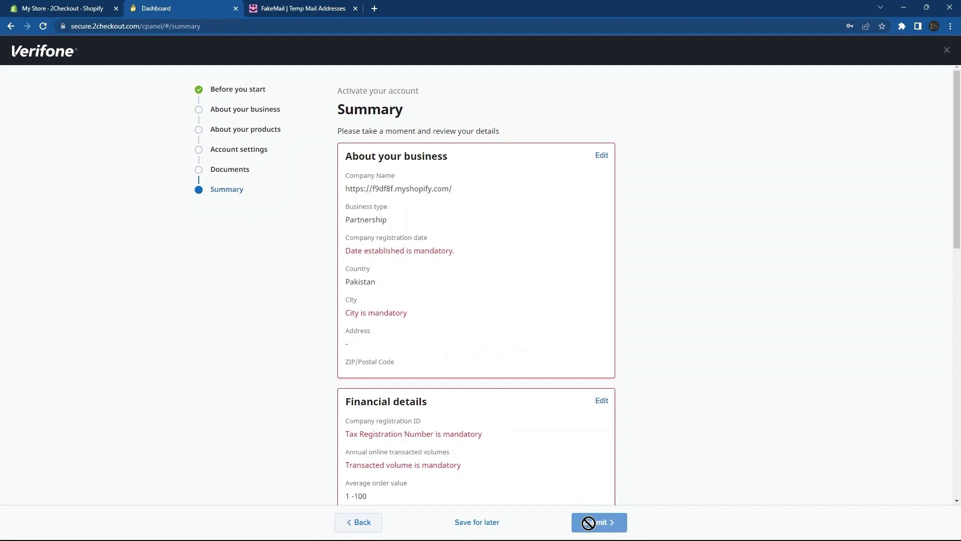
click(947, 50)
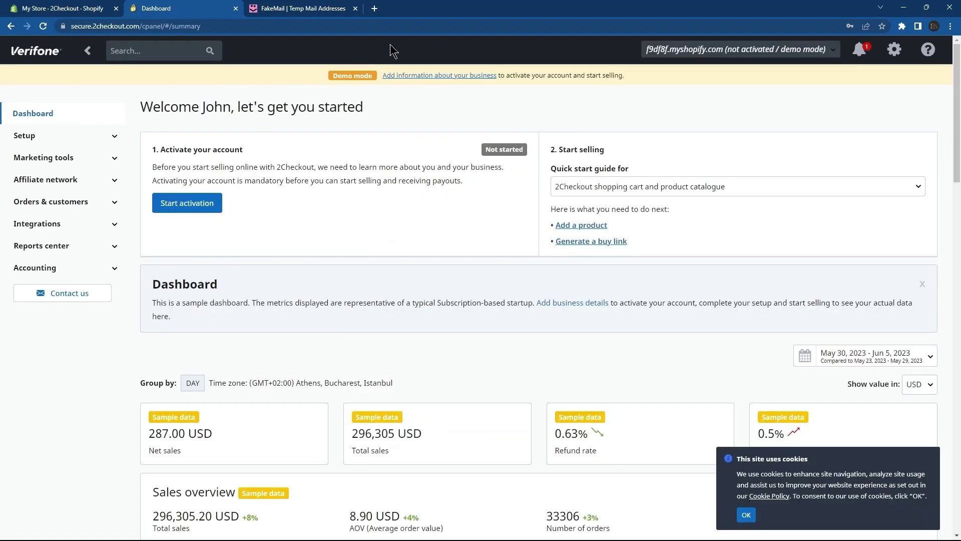
click(26, 6)
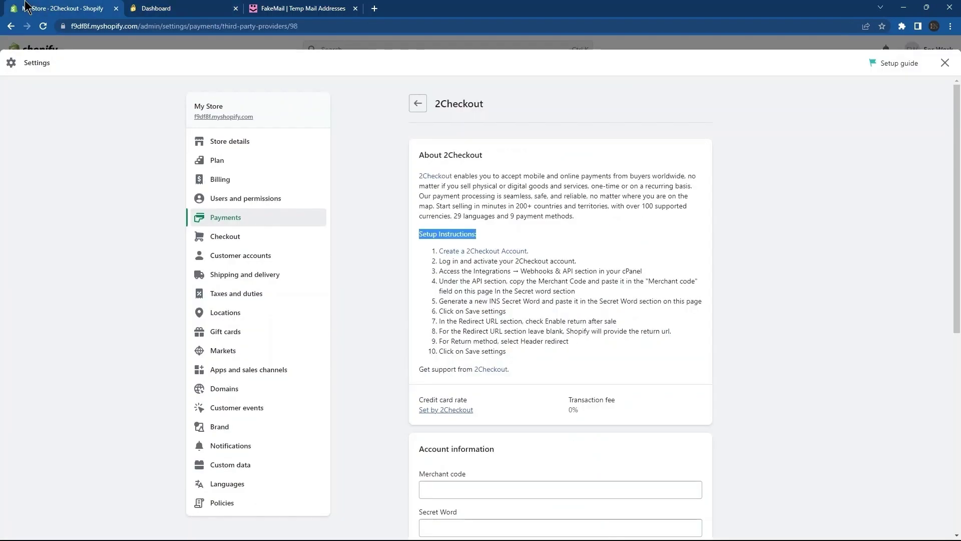
scroll(311, 134, down, 2)
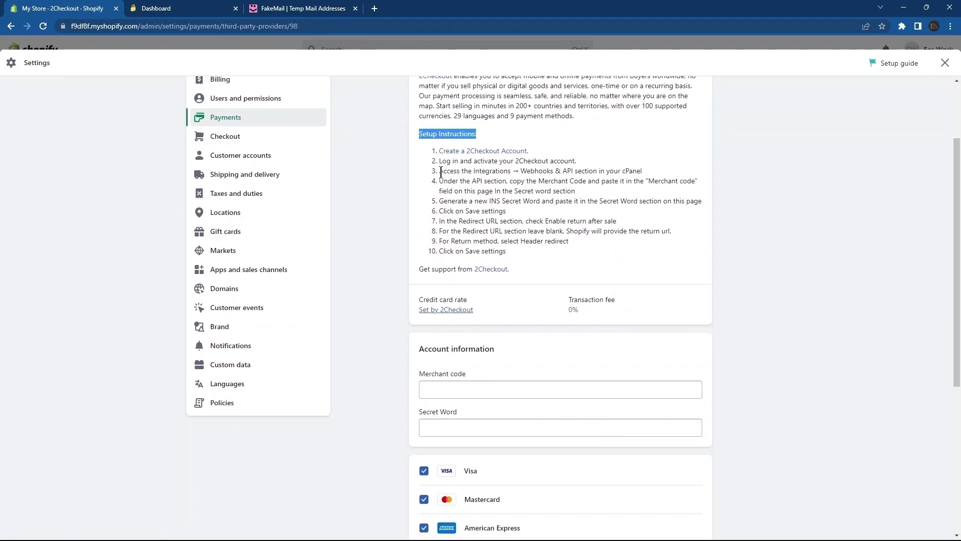
drag(440, 172, 647, 177)
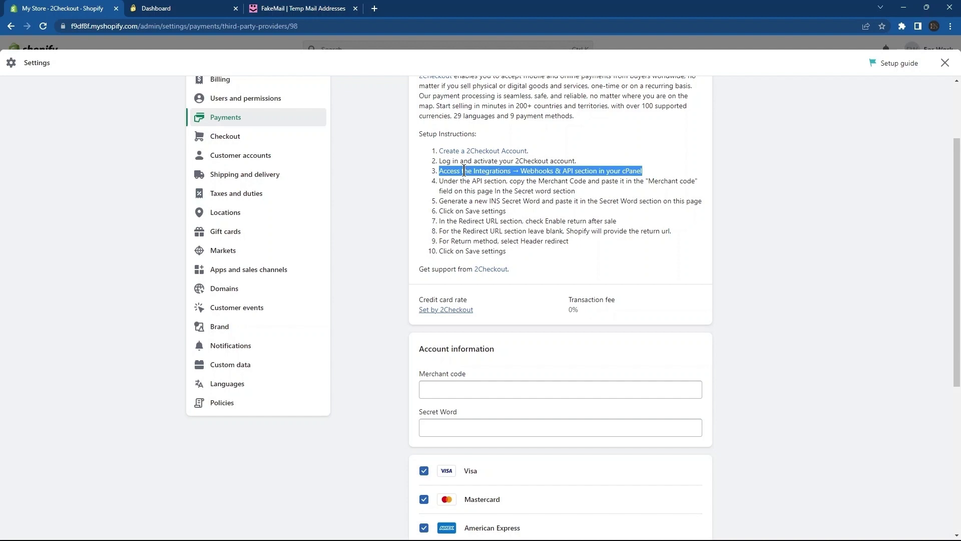
click(162, 7)
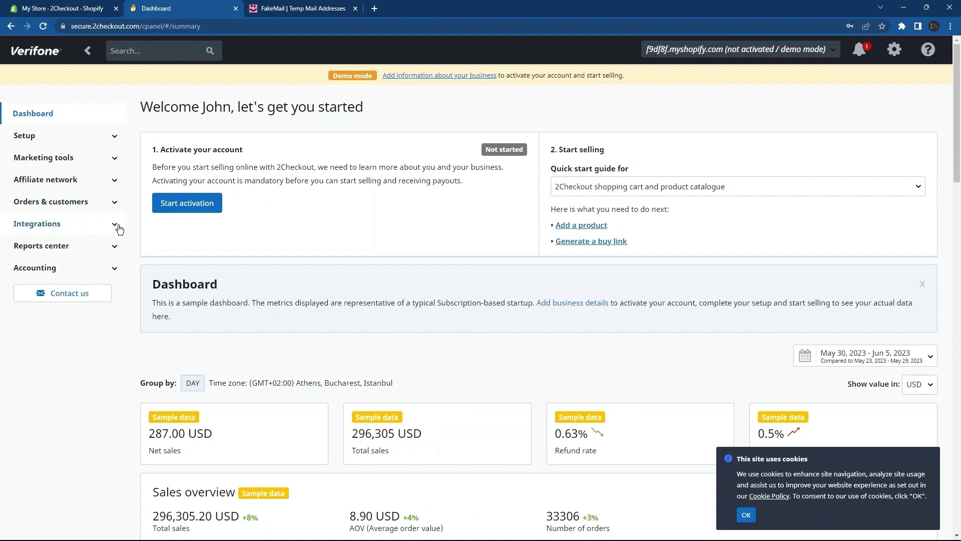
Open Integrations > Webhooks & API, checking setup step 4 in the Shopify tab
click(119, 227)
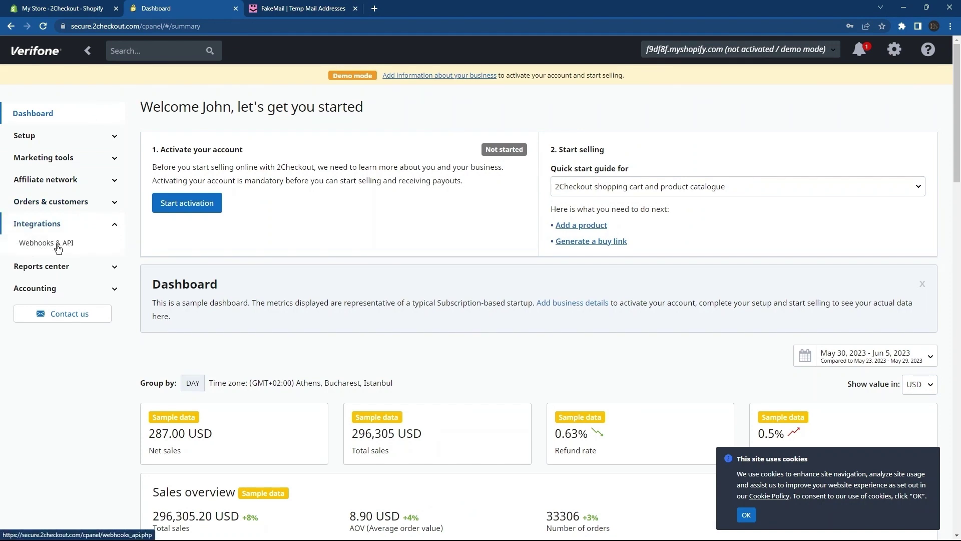
click(74, 245)
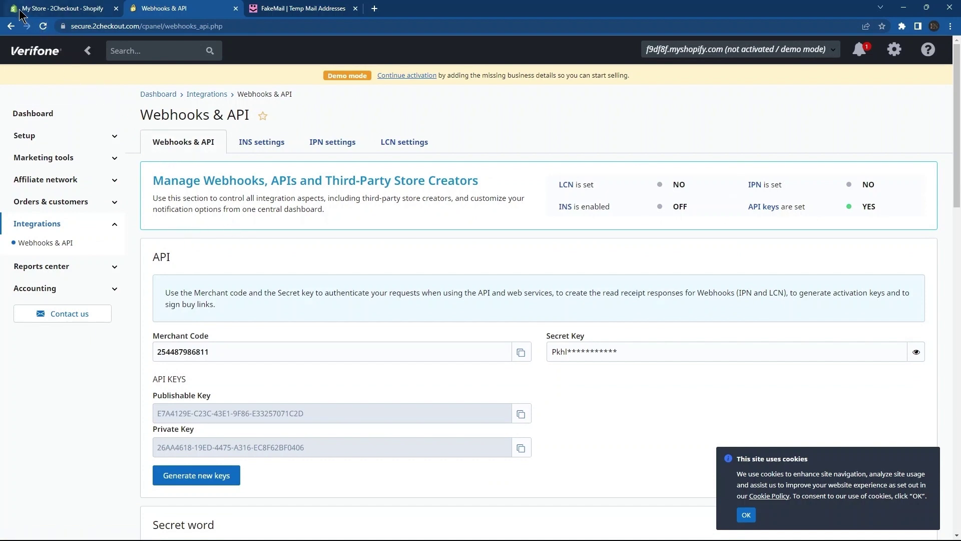
click(64, 11)
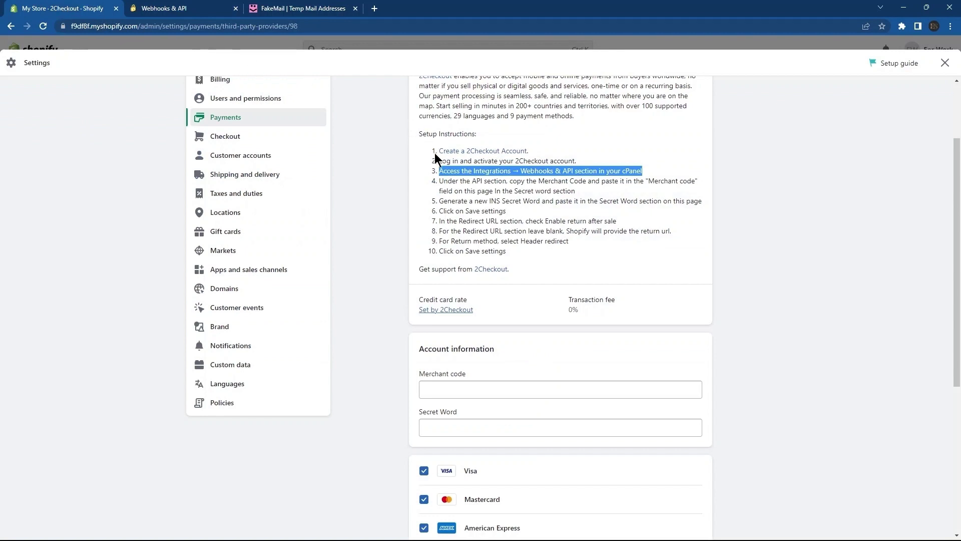
drag(439, 185, 578, 191)
click(162, 8)
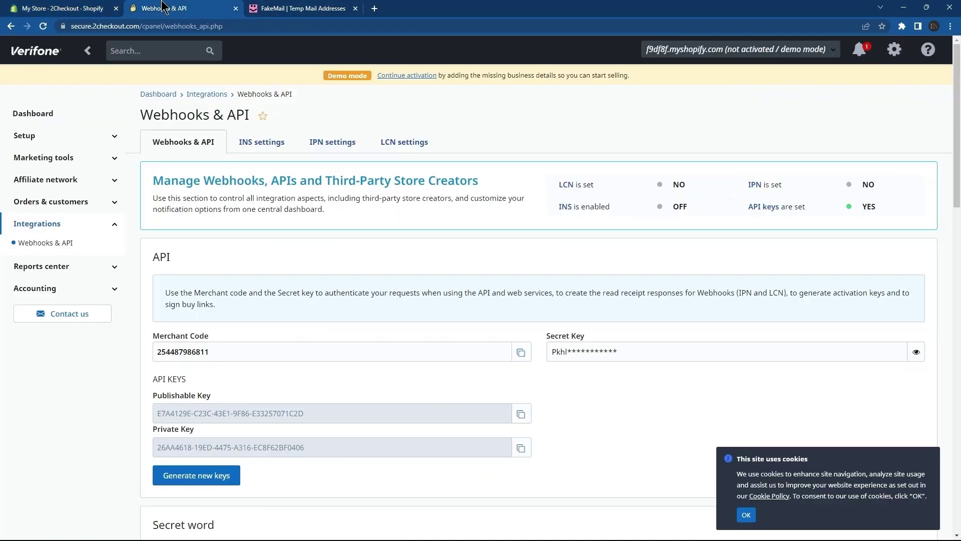
Copy the Merchant Code from the Webhooks & API page
scroll(235, 149, down, 3)
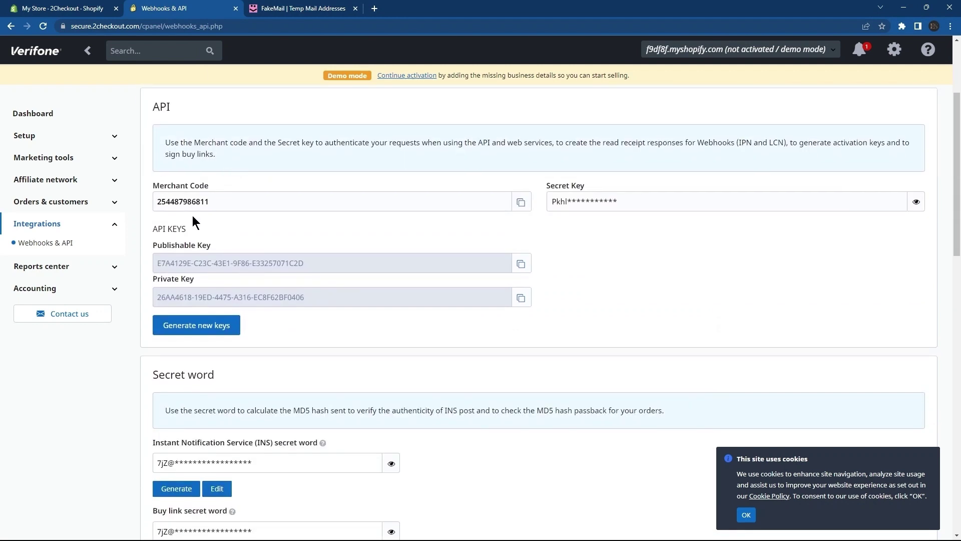
drag(154, 186, 204, 189)
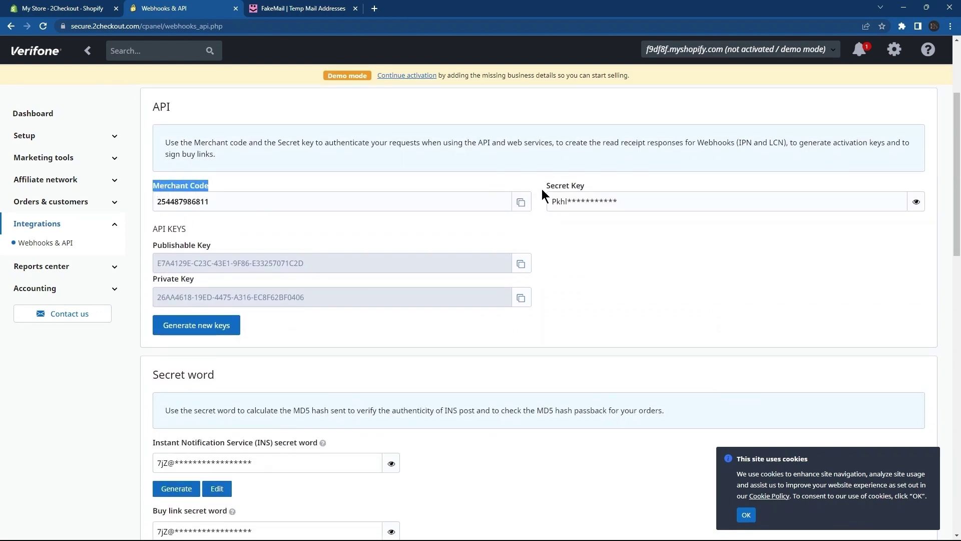
drag(545, 186, 588, 186)
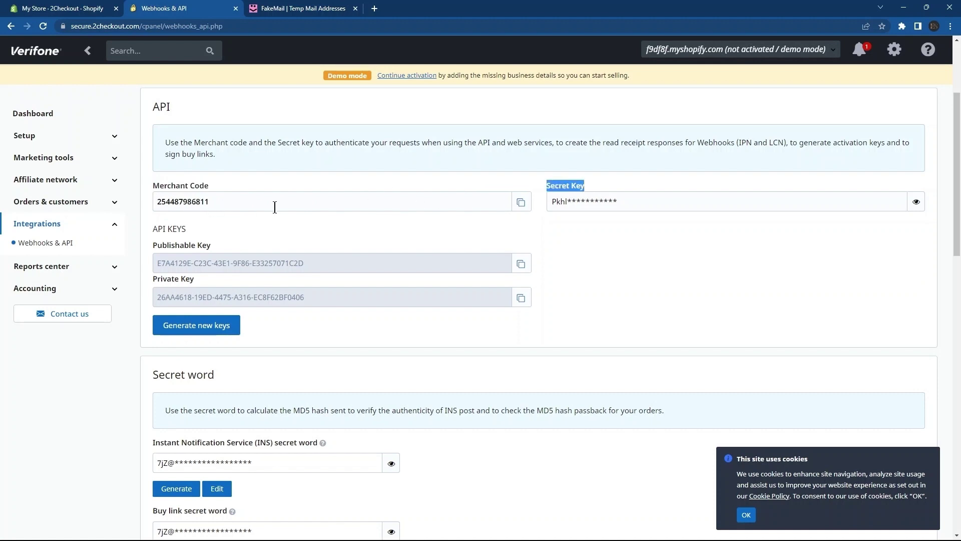
click(521, 202)
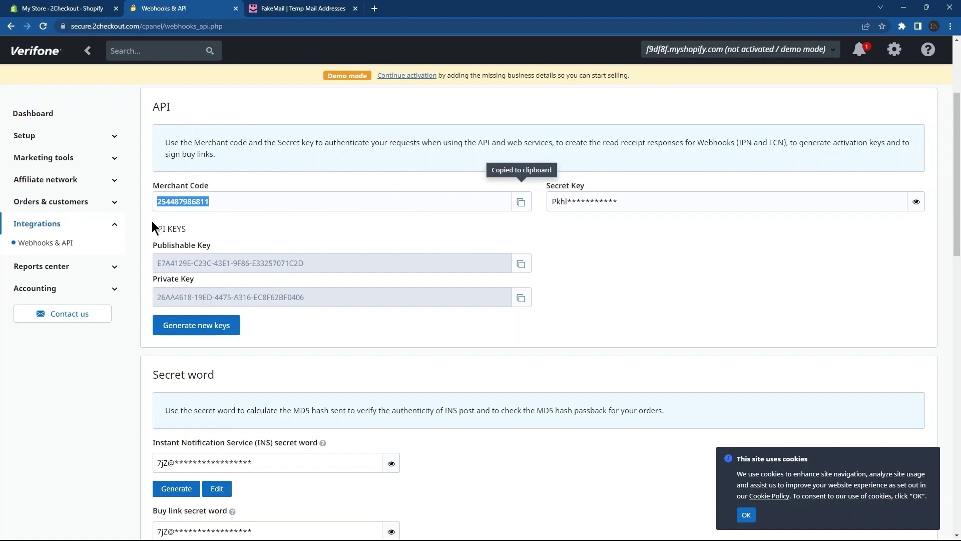
Paste the copied code into Shopify's 2Checkout Merchant code field and review setup step 5
click(52, 9)
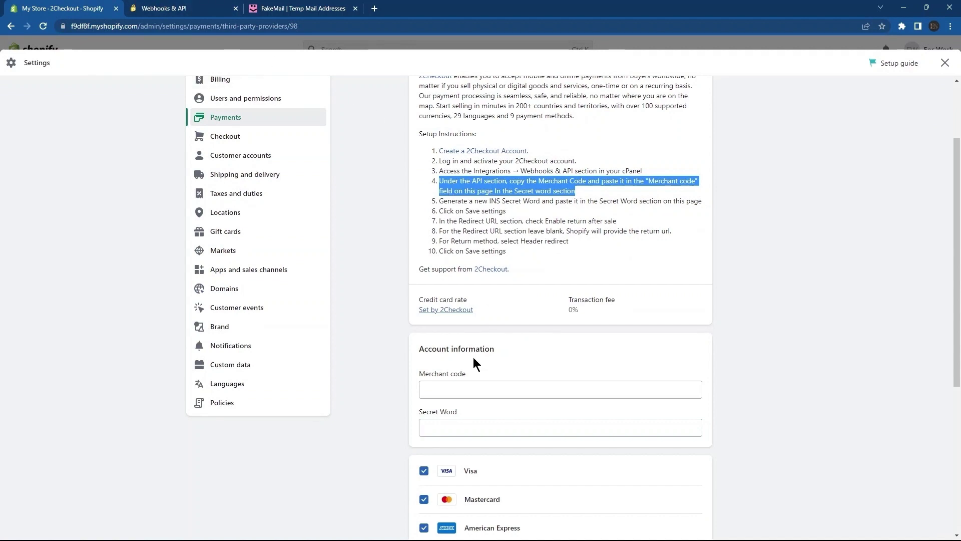
click(460, 388)
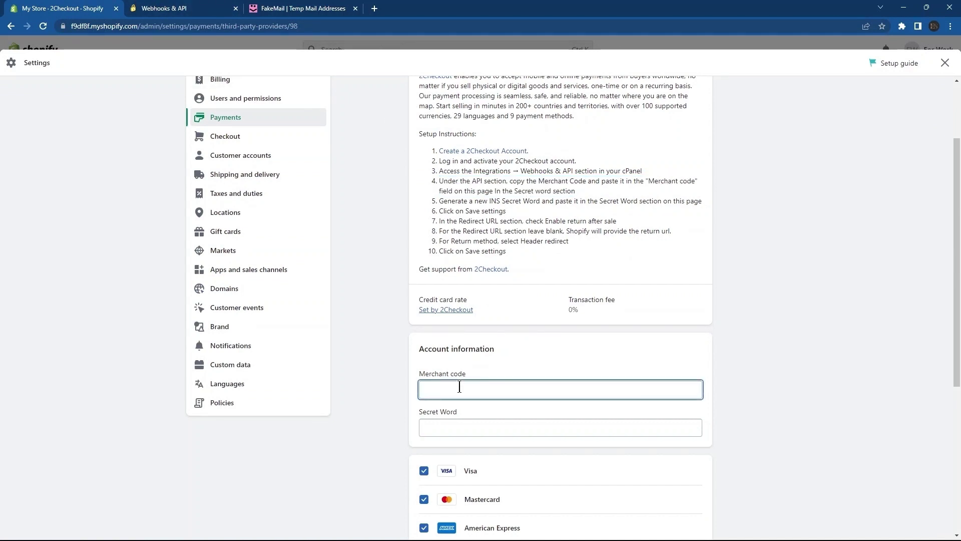
key(ctrl+v)
triple_click(448, 190)
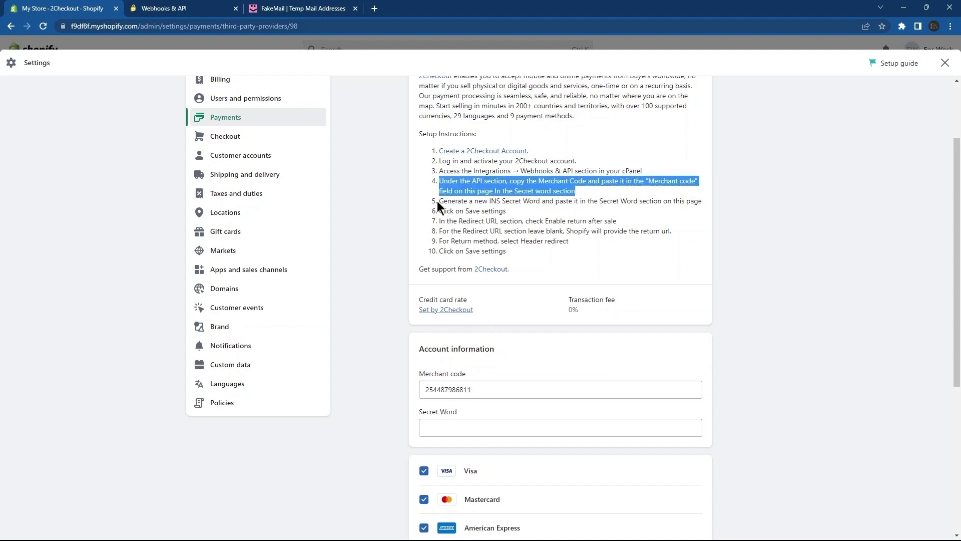
drag(439, 201, 674, 201)
key(ctrl+Tab)
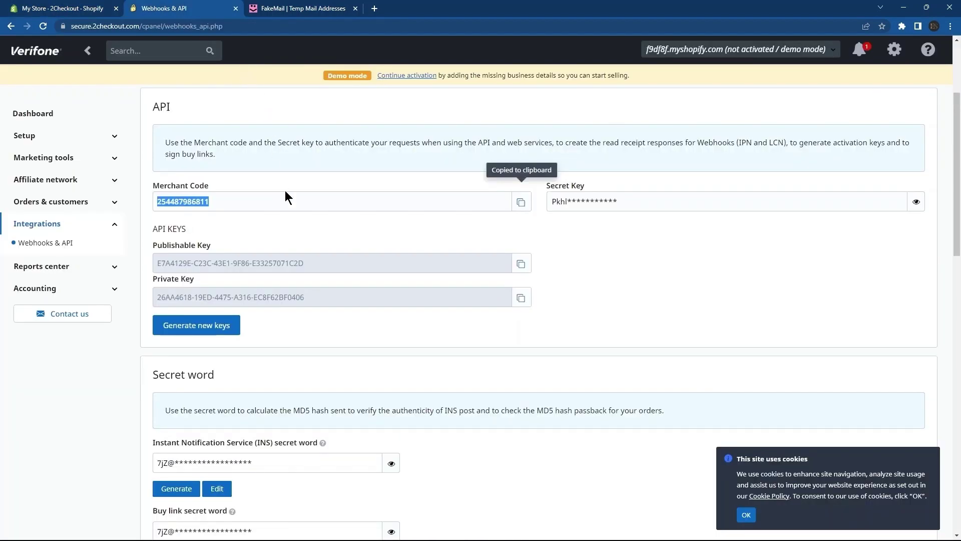
Generate a new INS secret word in 2Checkout and copy it
scroll(286, 194, down, 2)
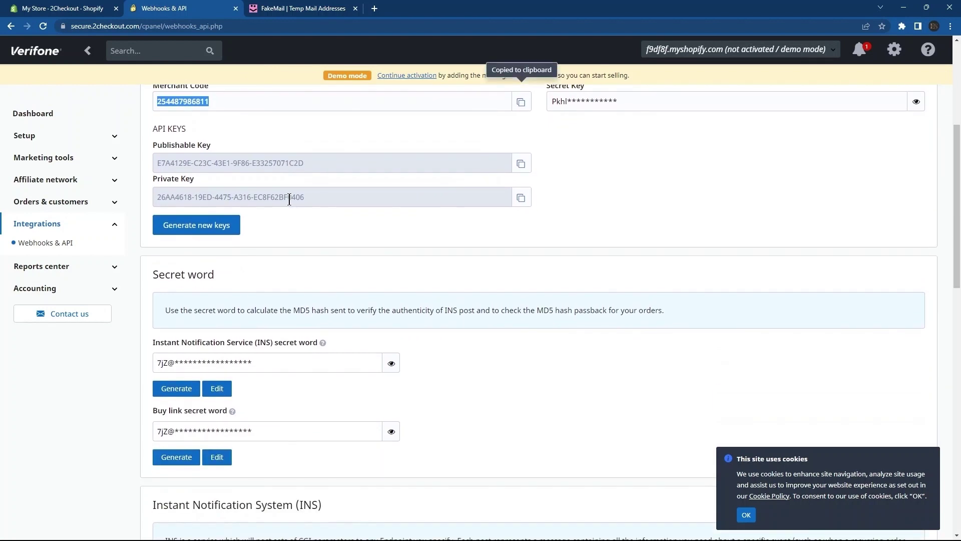
scroll(291, 200, down, 1)
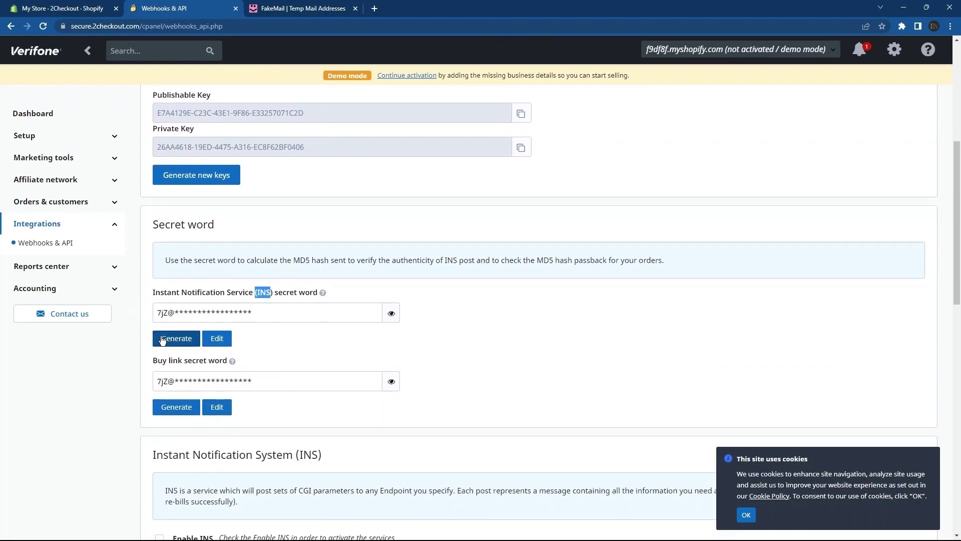
click(189, 340)
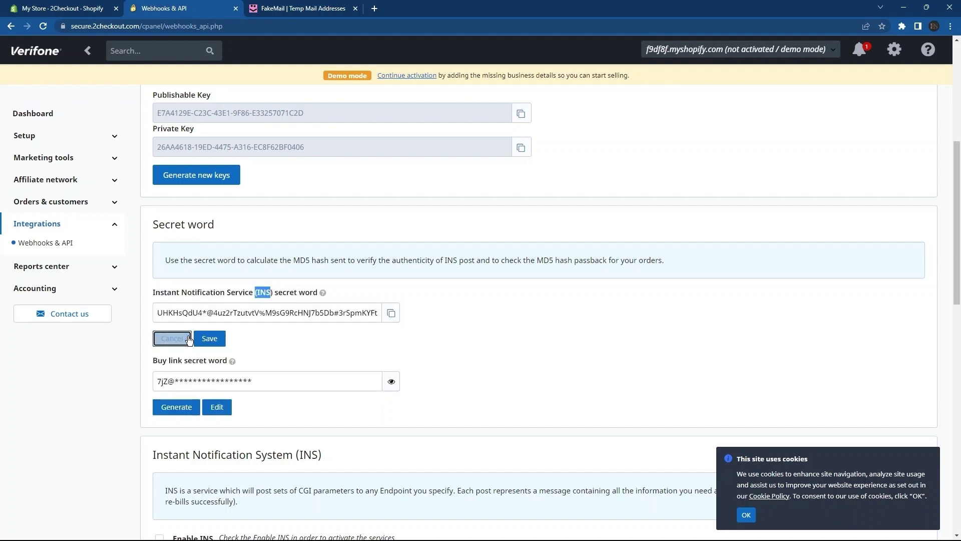
click(391, 312)
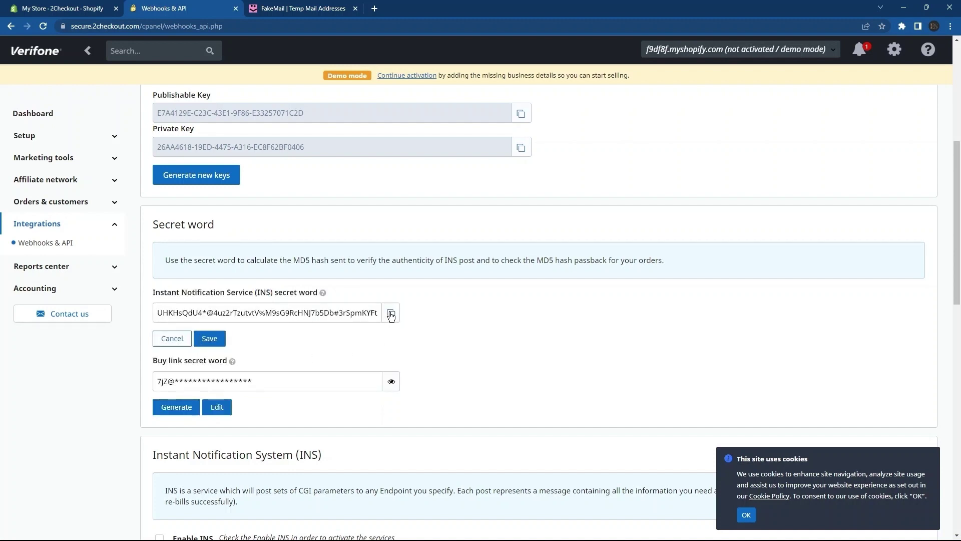
click(102, 9)
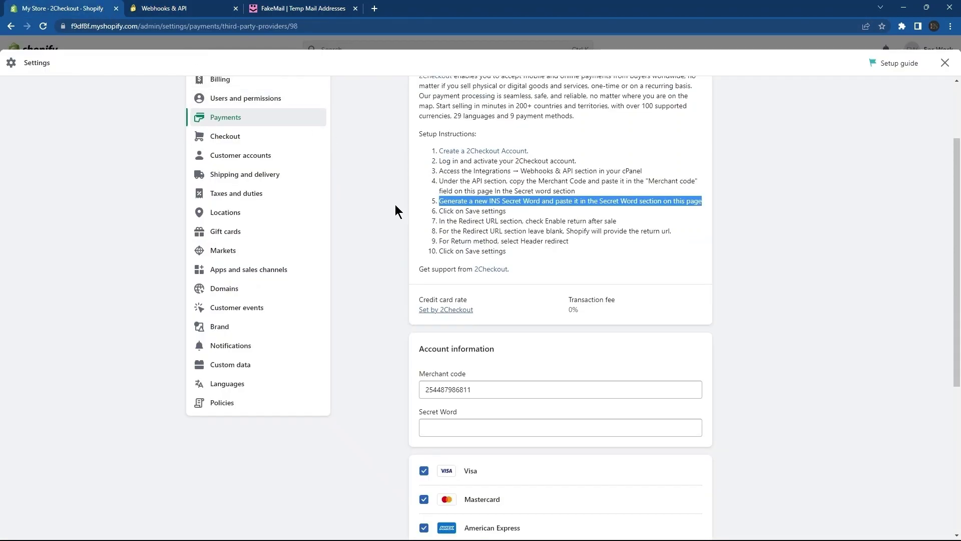
drag(420, 414, 431, 415)
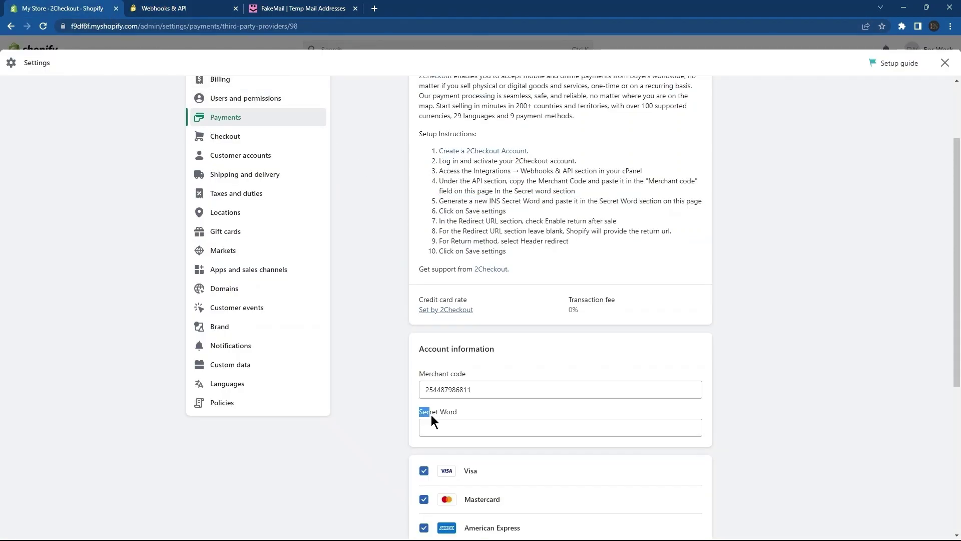
click(449, 427)
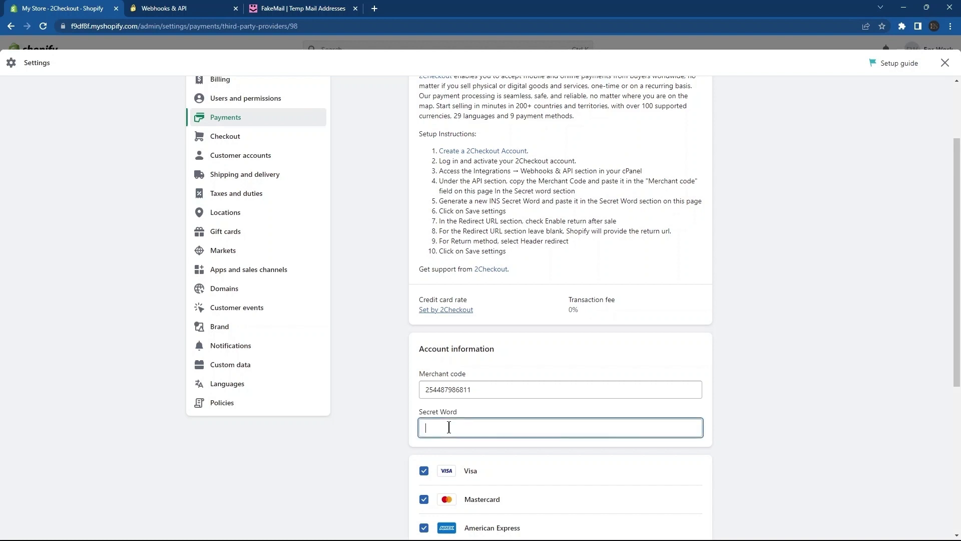
key(ctrl+v)
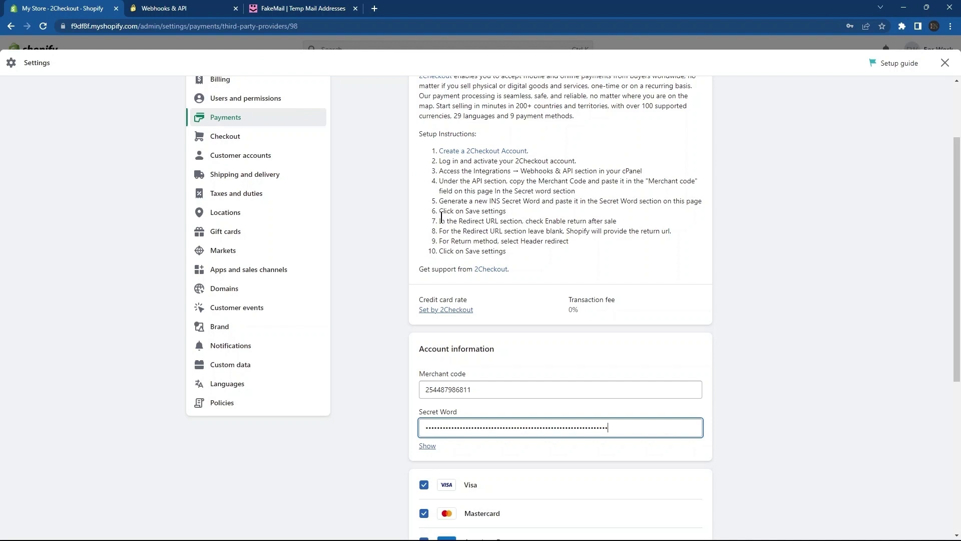
drag(442, 217, 629, 228)
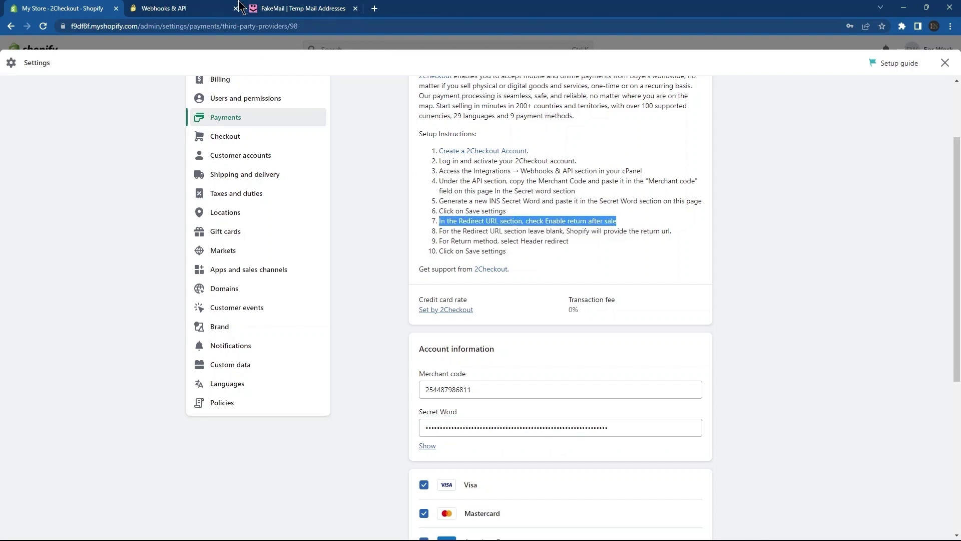
click(173, 8)
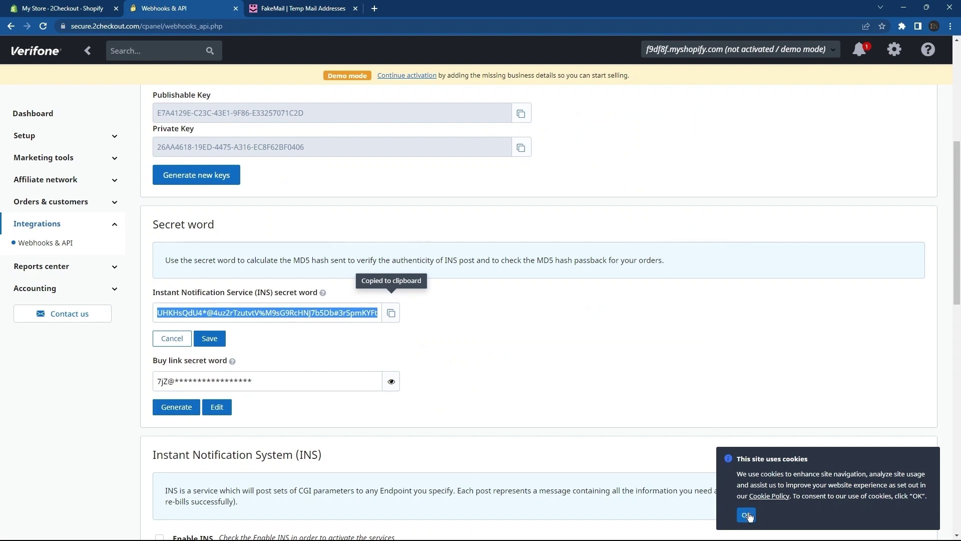
Dismiss the cookie notice and scroll down to the Redirect URL section
click(746, 514)
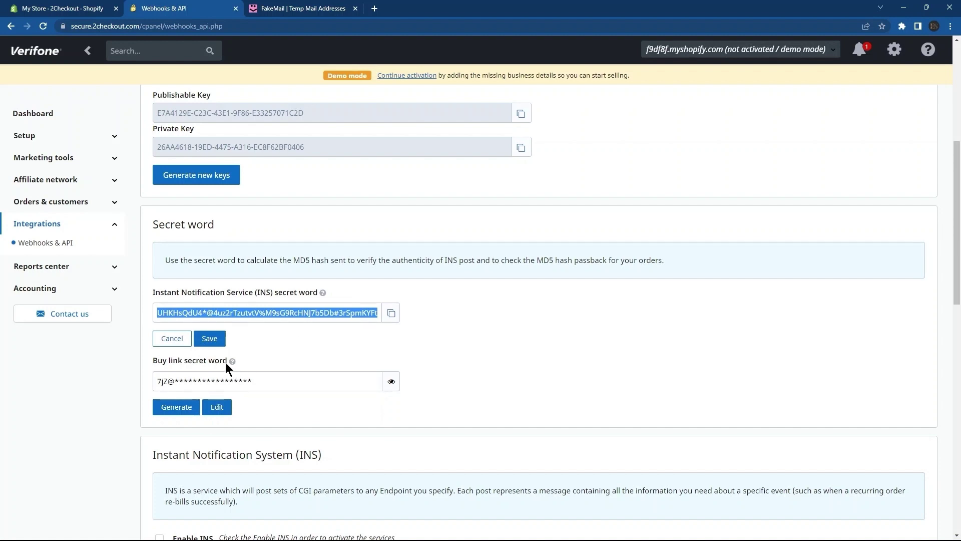
scroll(370, 152, down, 4)
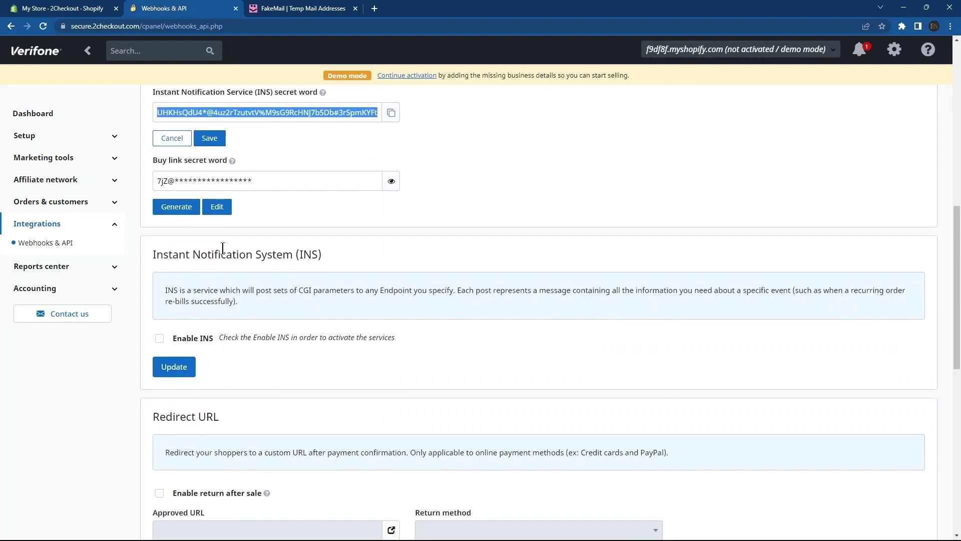
scroll(224, 259, down, 1)
scroll(224, 259, down, 2)
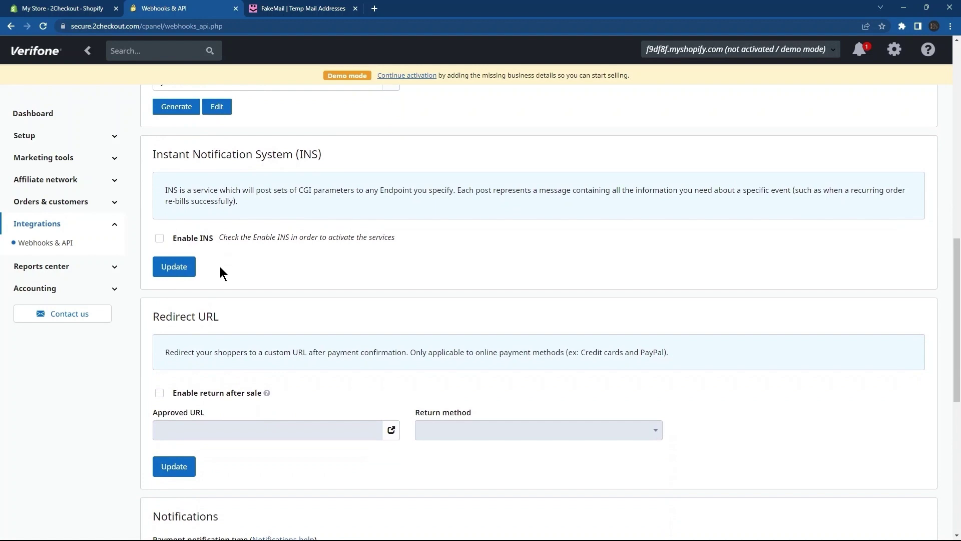
drag(153, 316, 219, 318)
Enable return after sale with Header redirect as the return method and update
click(159, 392)
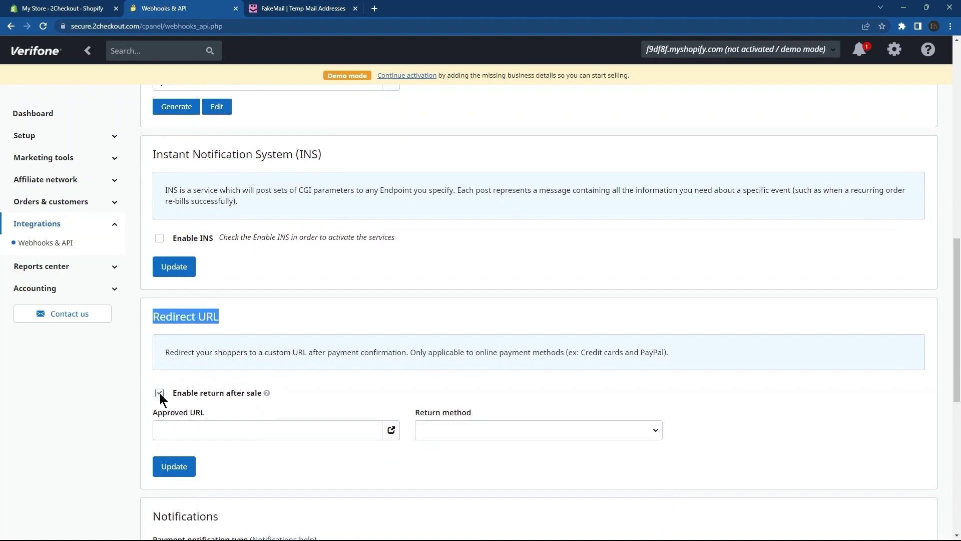
click(416, 432)
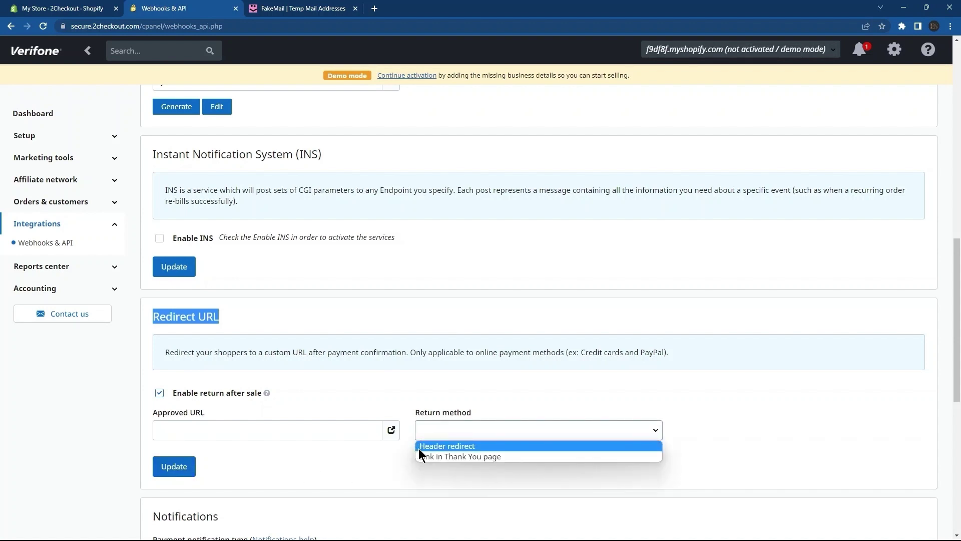
click(468, 446)
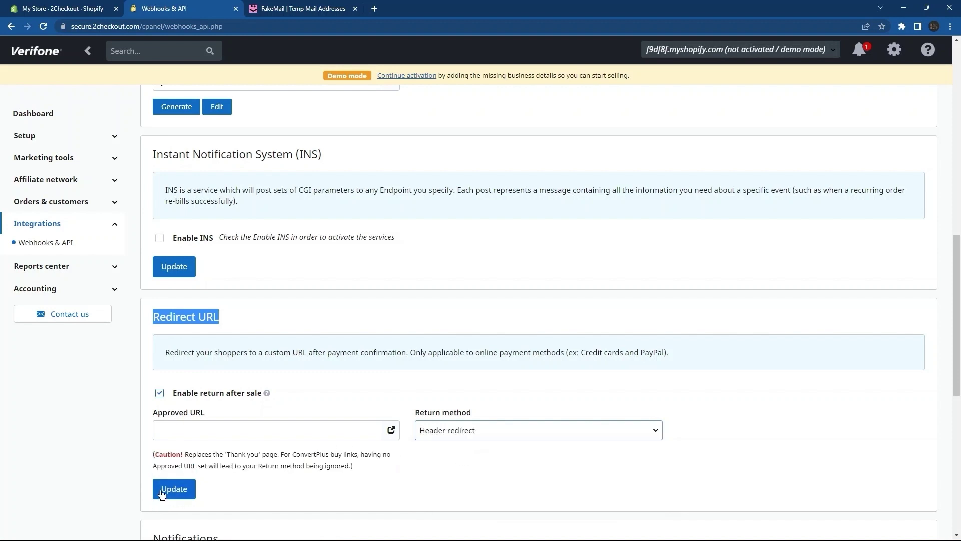
click(191, 493)
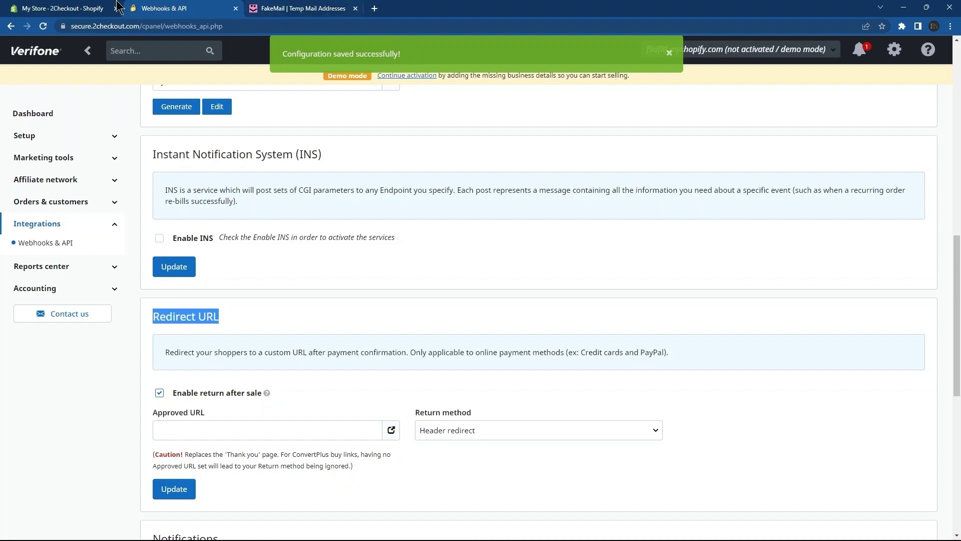
click(67, 8)
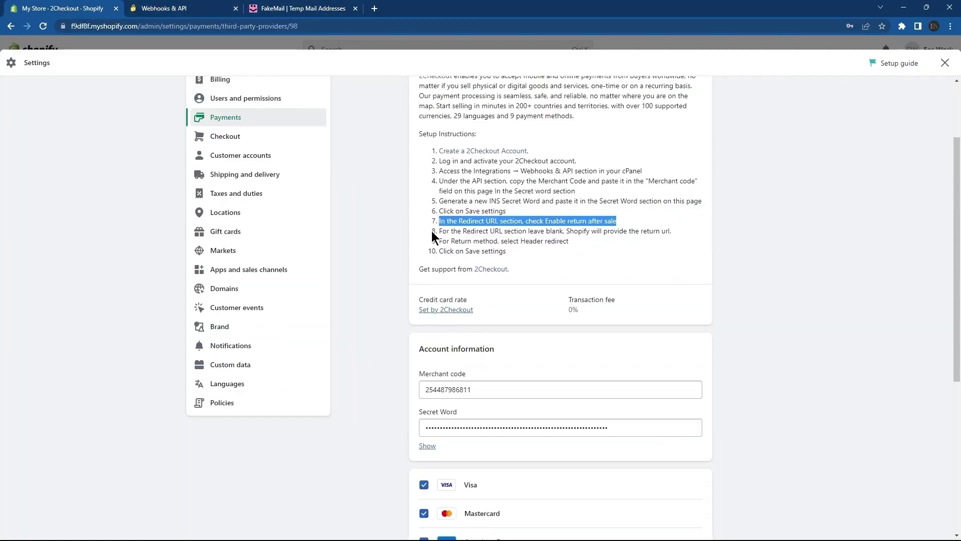
click(438, 242)
drag(438, 242, 573, 244)
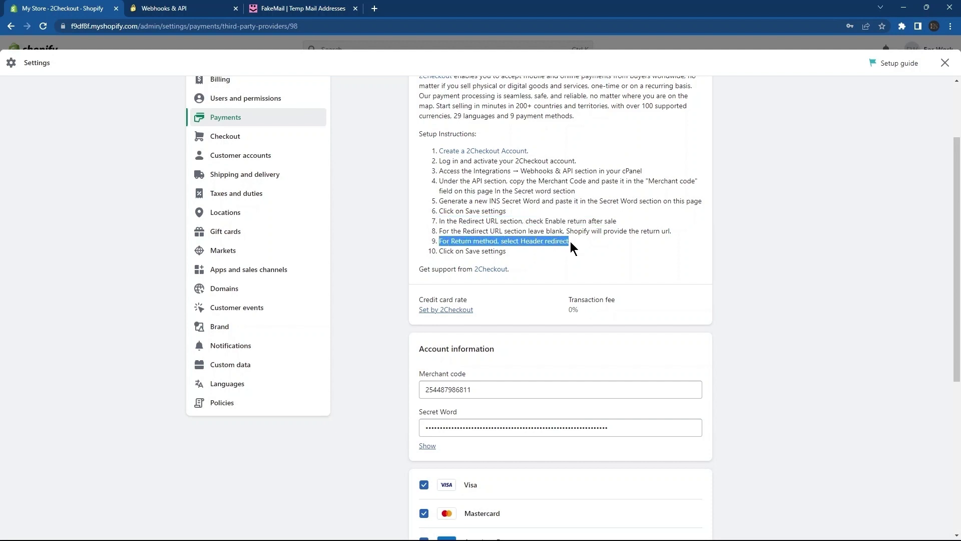
click(210, 8)
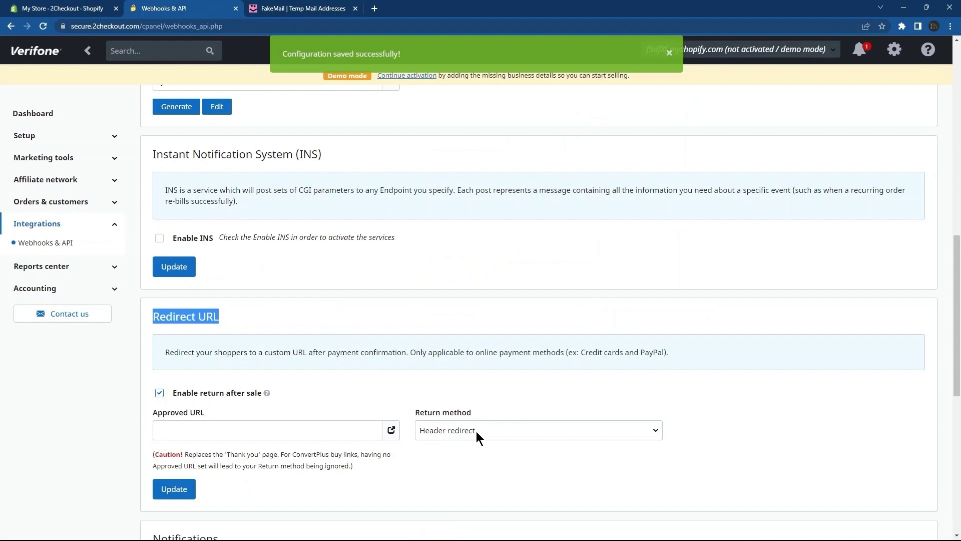
click(105, 8)
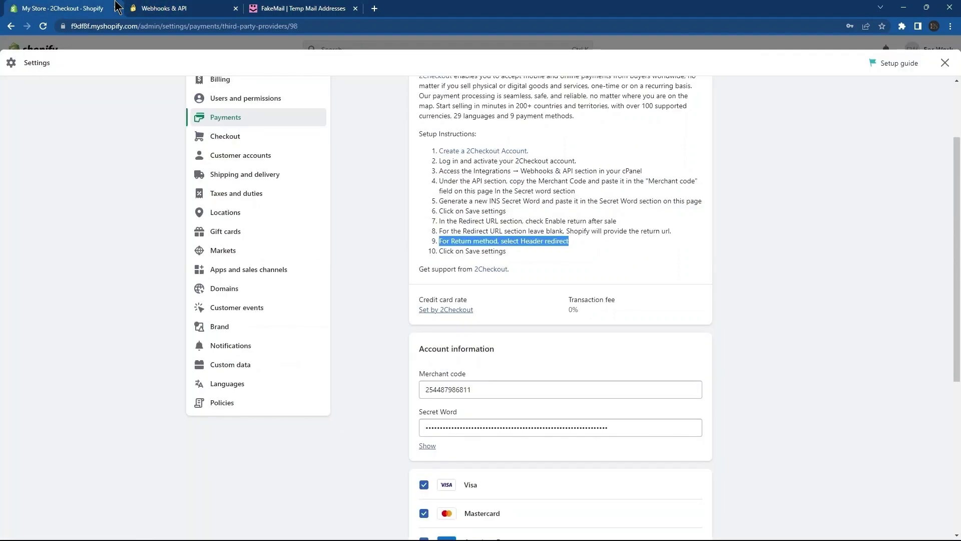
scroll(464, 140, down, 2)
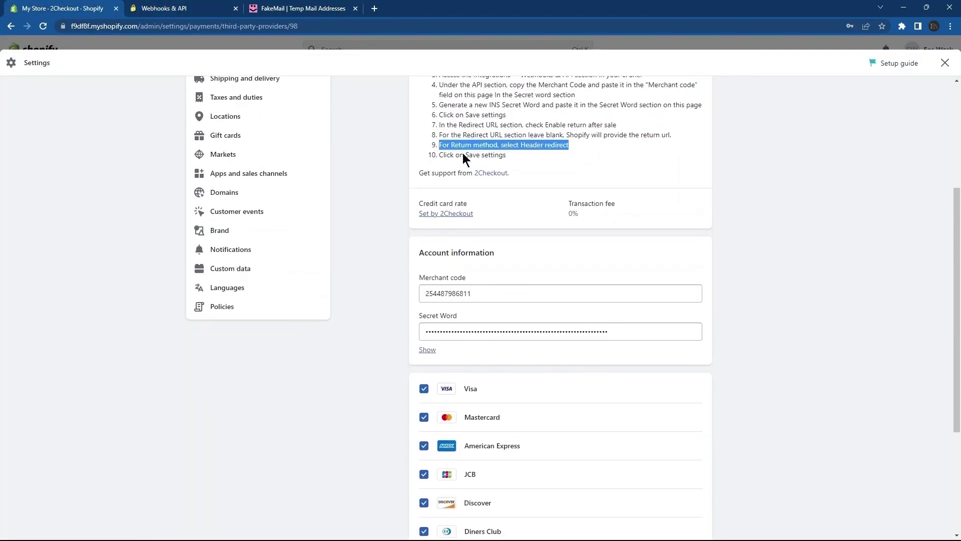
drag(436, 150, 518, 151)
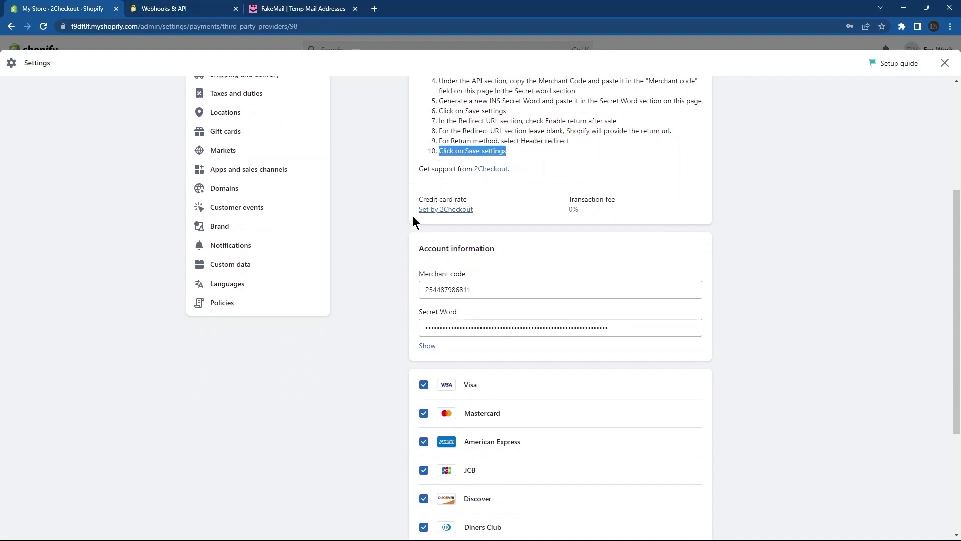
scroll(415, 220, down, 3)
scroll(475, 295, down, 1)
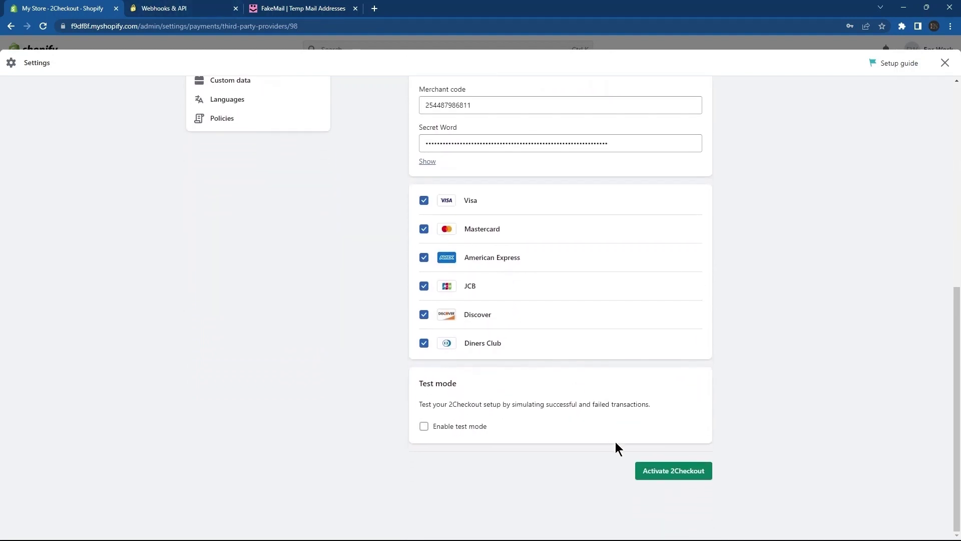
Activate 2Checkout as a Shopify payment provider and review its Test mode section
click(665, 473)
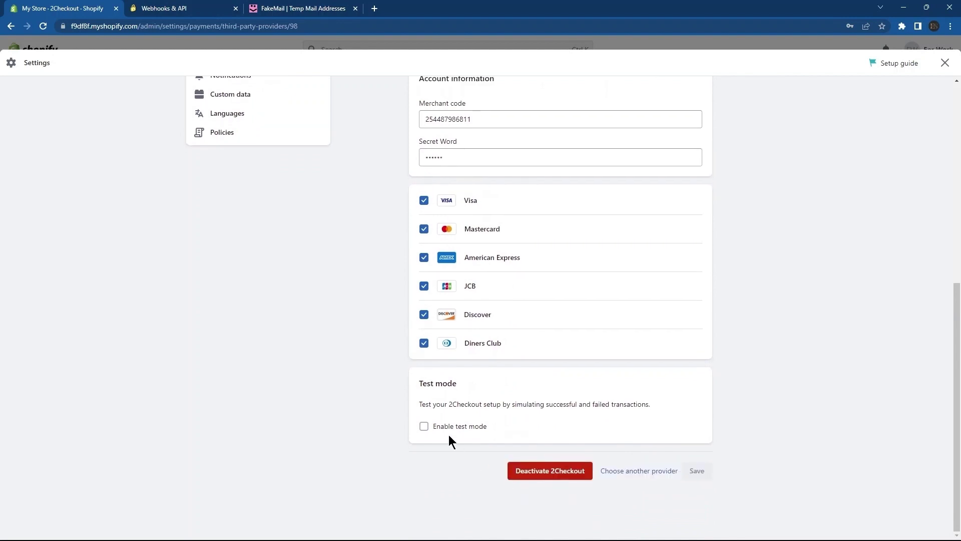
drag(420, 385, 449, 386)
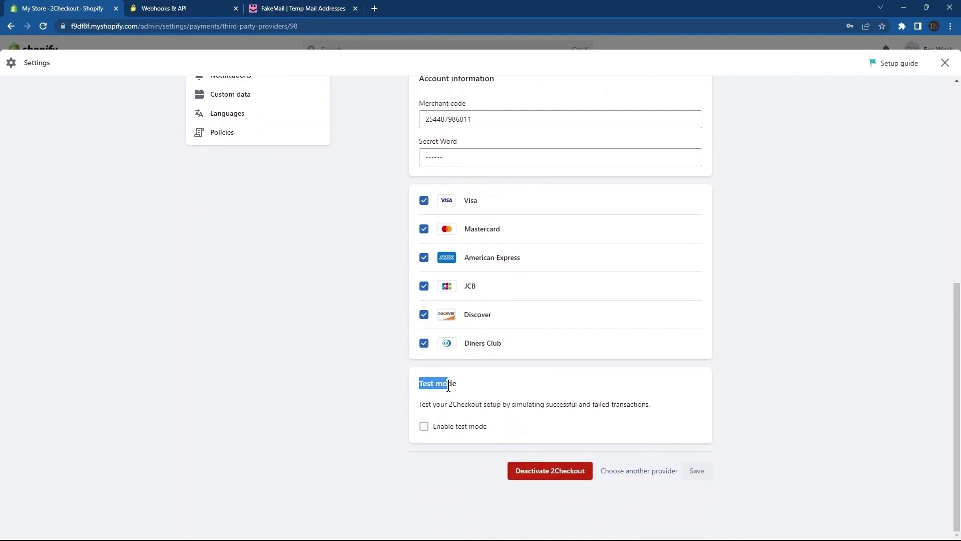
click(420, 403)
drag(421, 403, 525, 410)
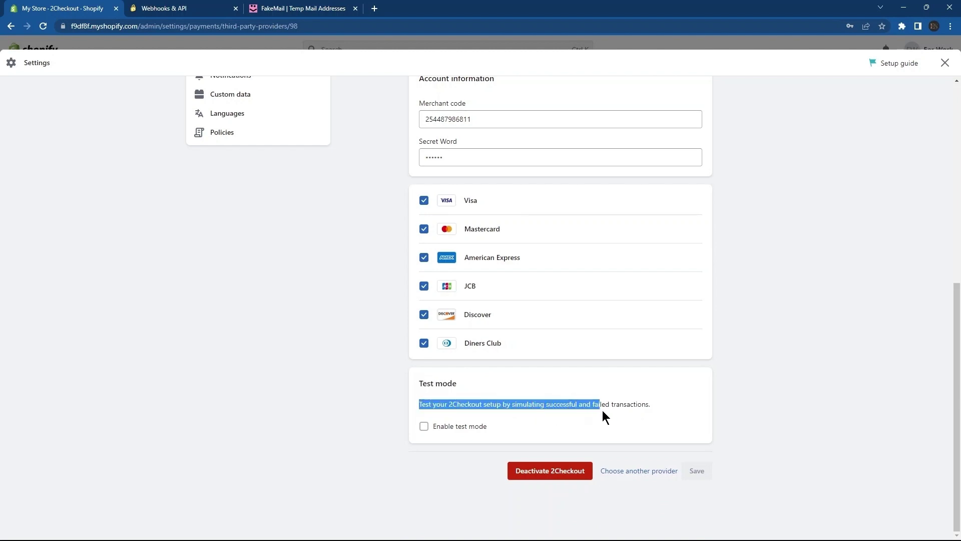
Save the 2Checkout settings with test mode on, then save again with it off
click(424, 426)
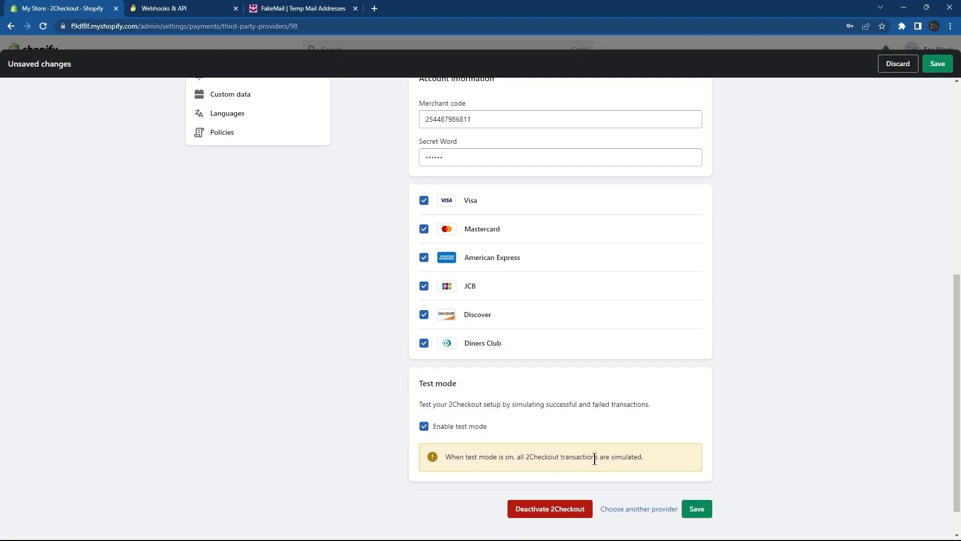
click(706, 510)
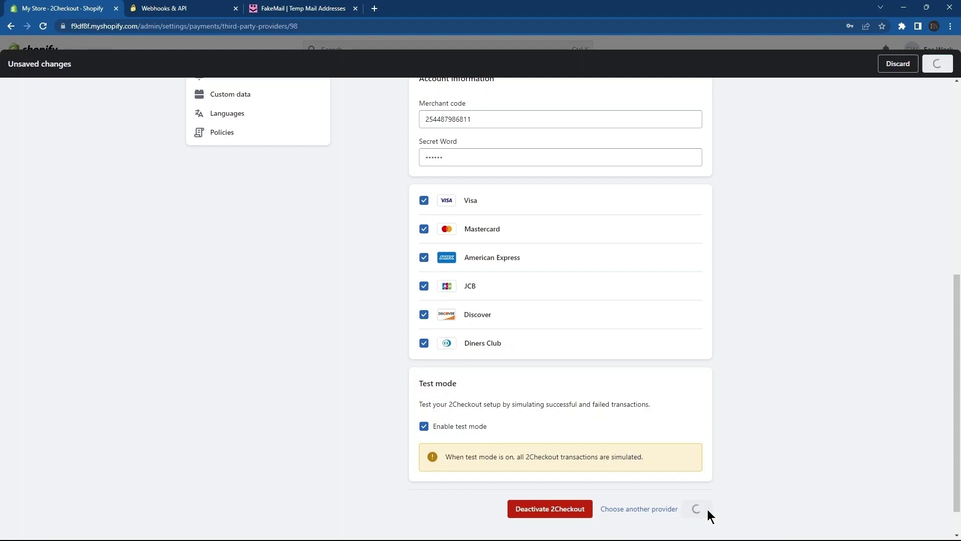
click(436, 429)
click(688, 472)
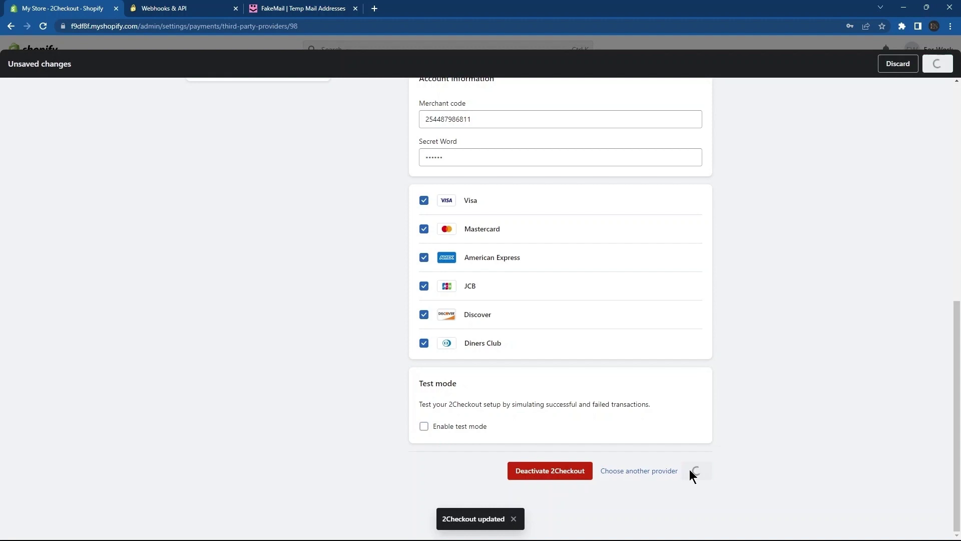